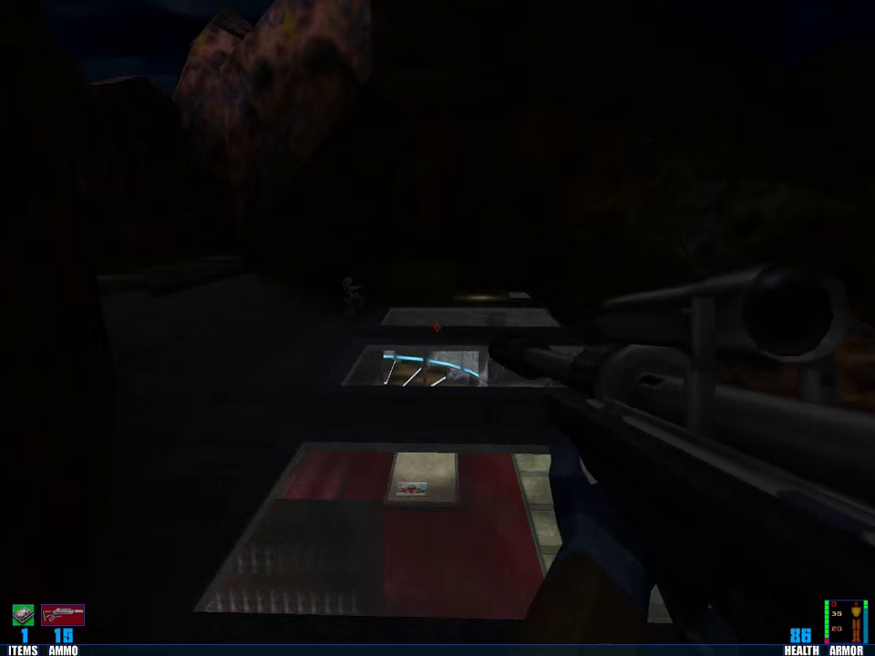
key("period")
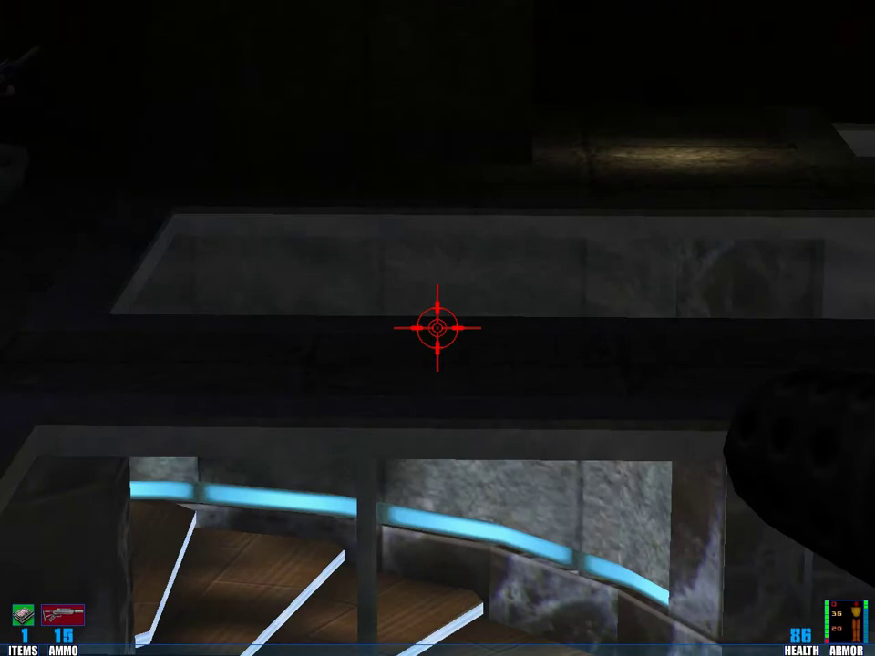
key("period")
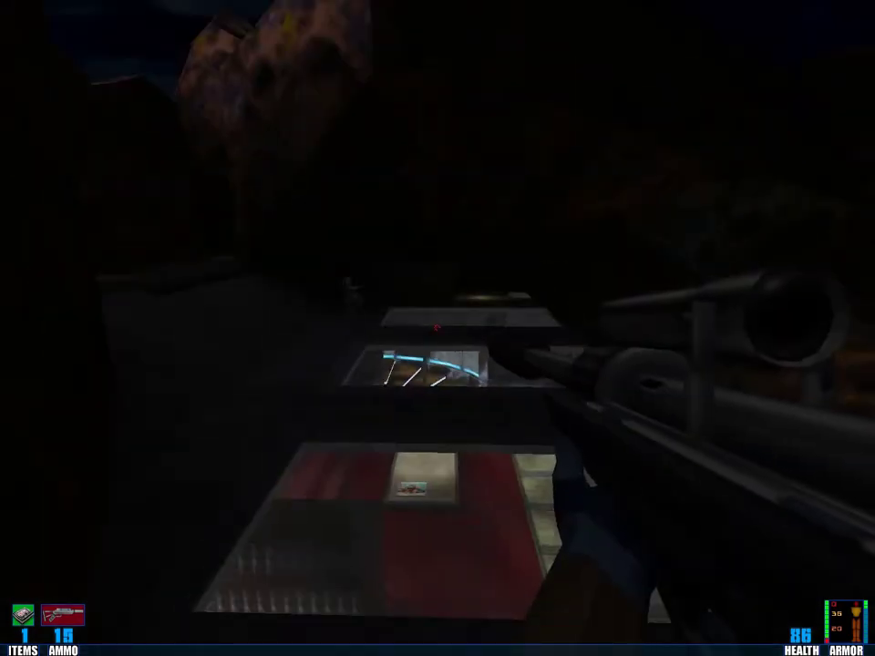
key("period")
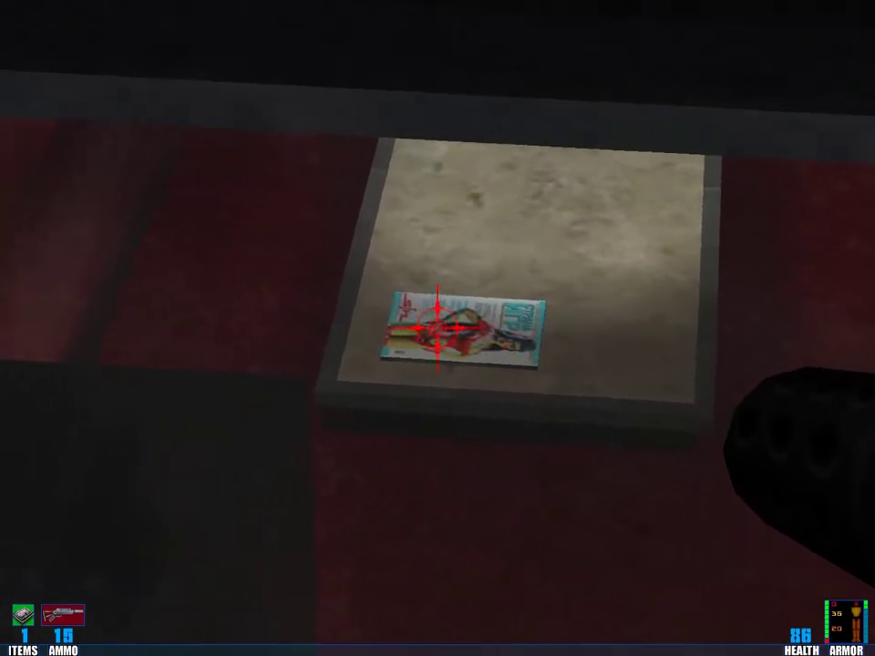
key("period")
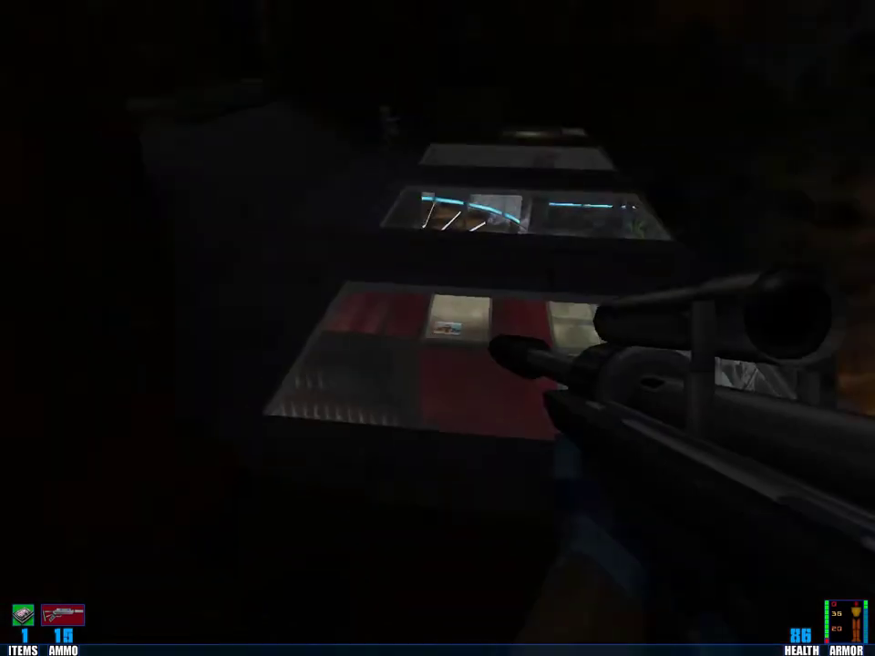
key("period")
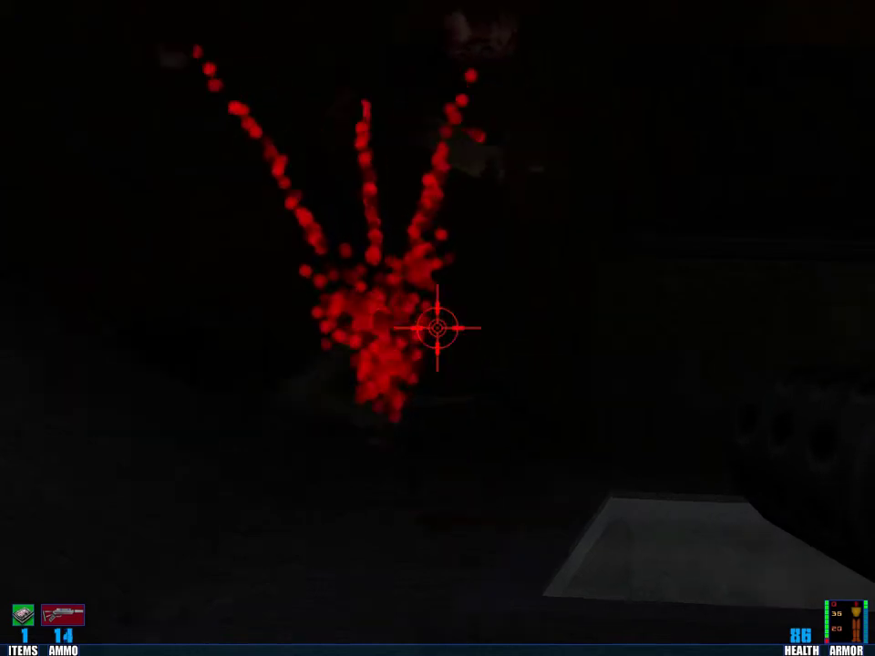
left_click(438, 328)
left_click(437, 329)
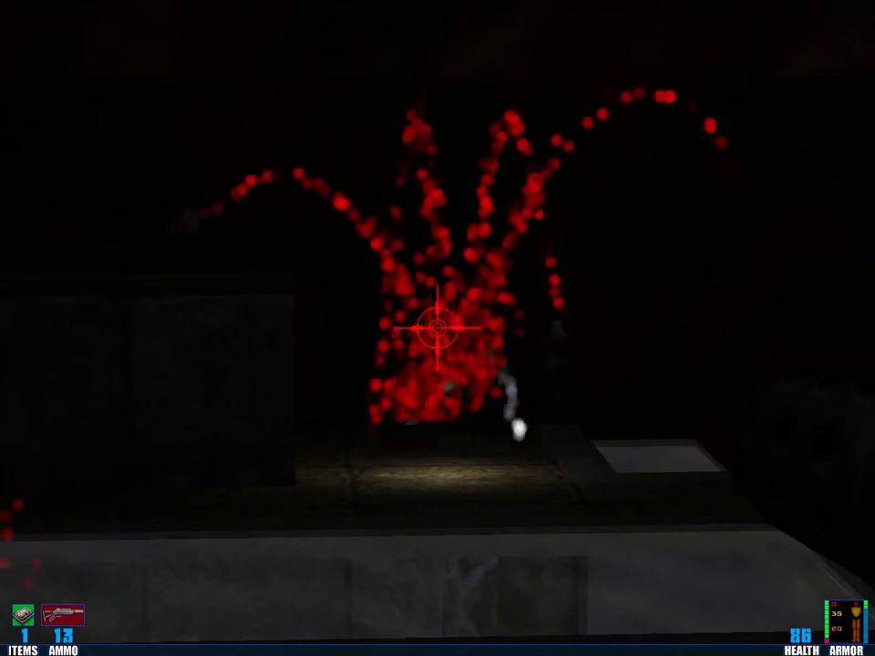
right_click(438, 328)
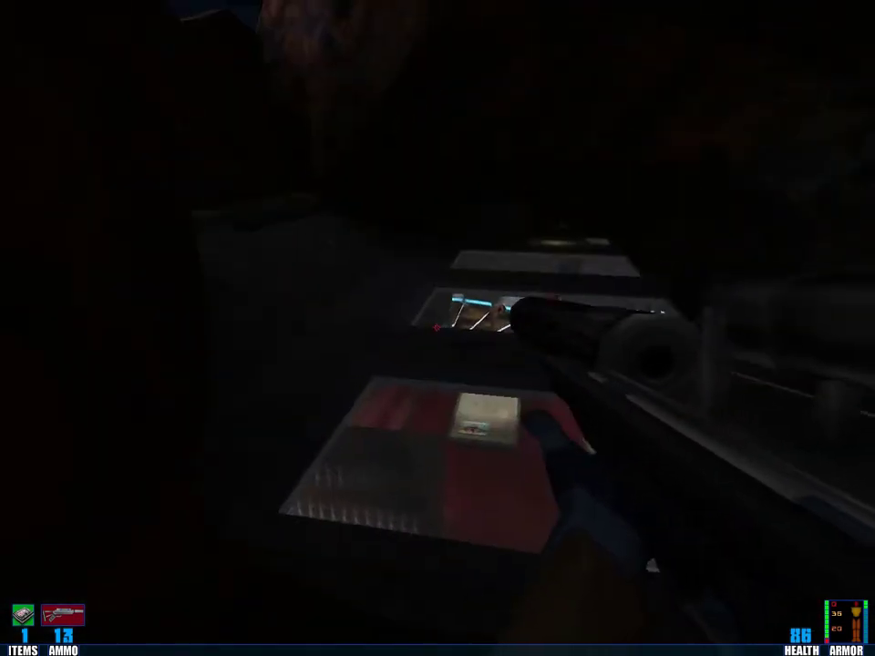
key("1")
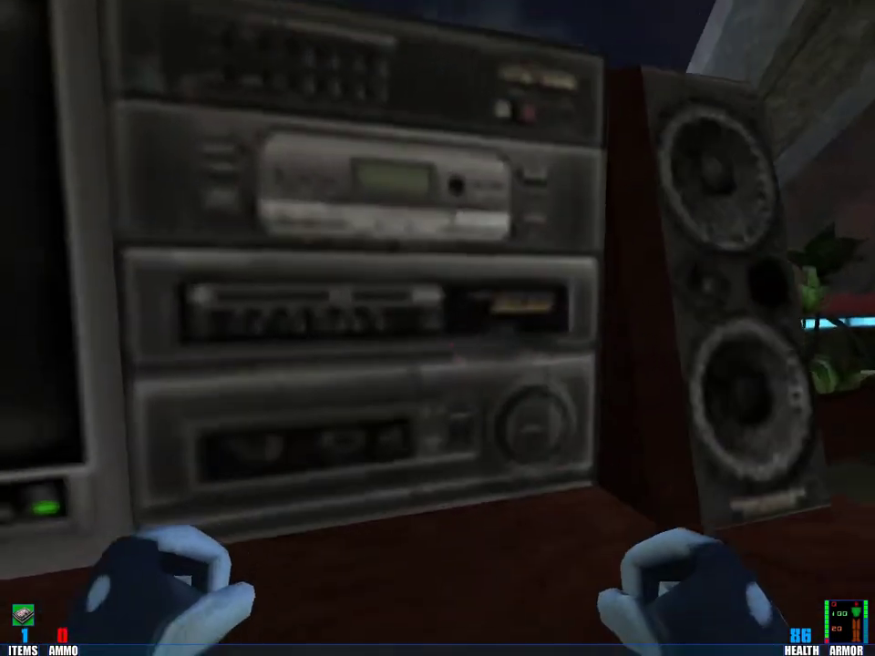
key("w")
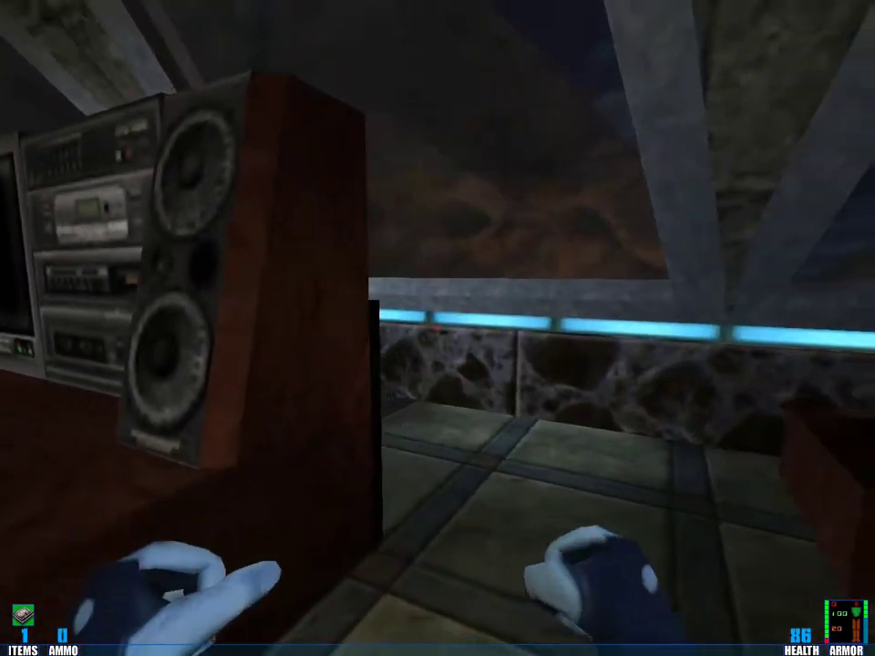
key("w")
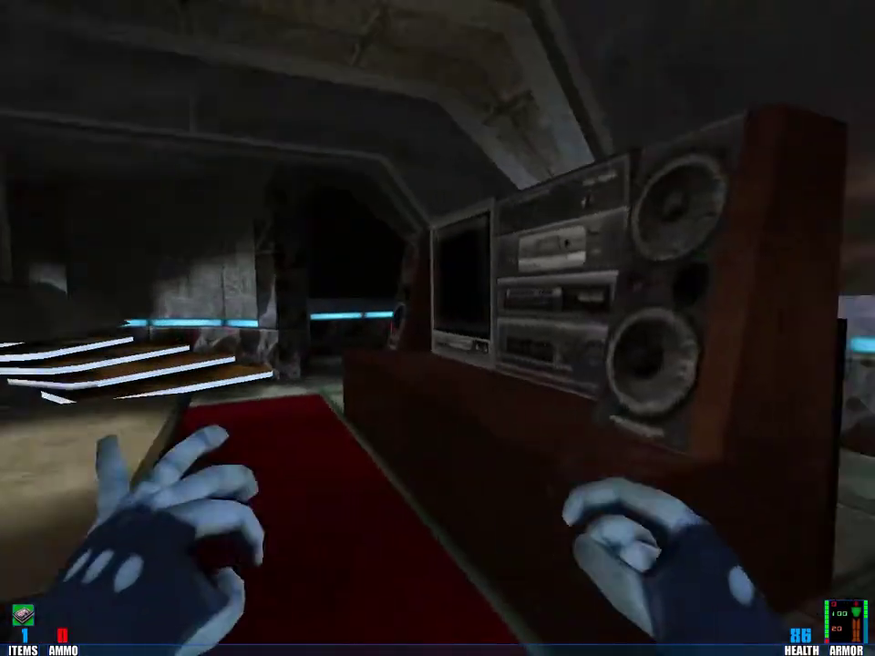
key("w")
left_click(438, 328)
key("s")
key("w")
key("d")
left_click(437, 328)
key("a")
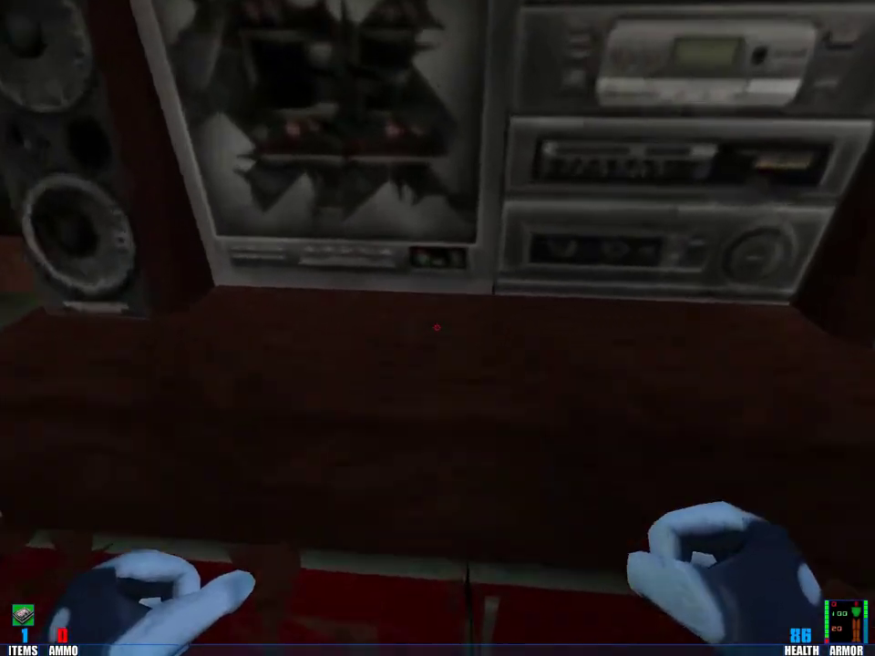
key("w")
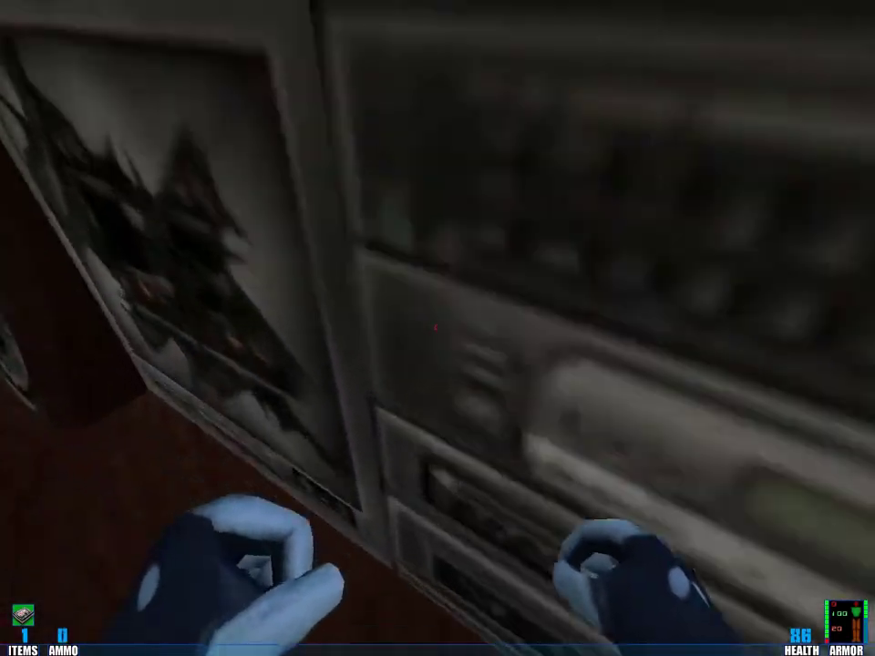
key("w")
key("w")
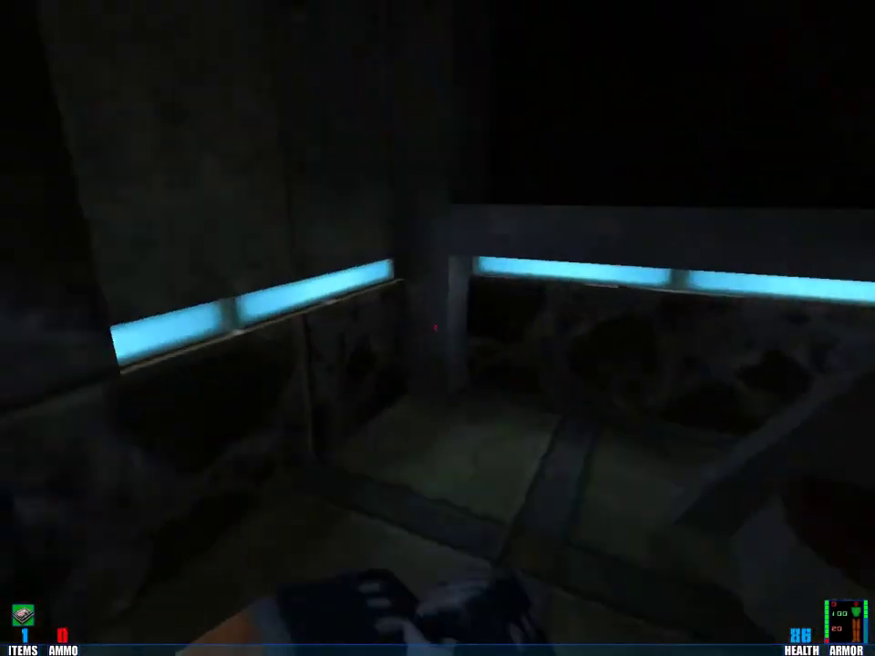
key("w")
key("w")
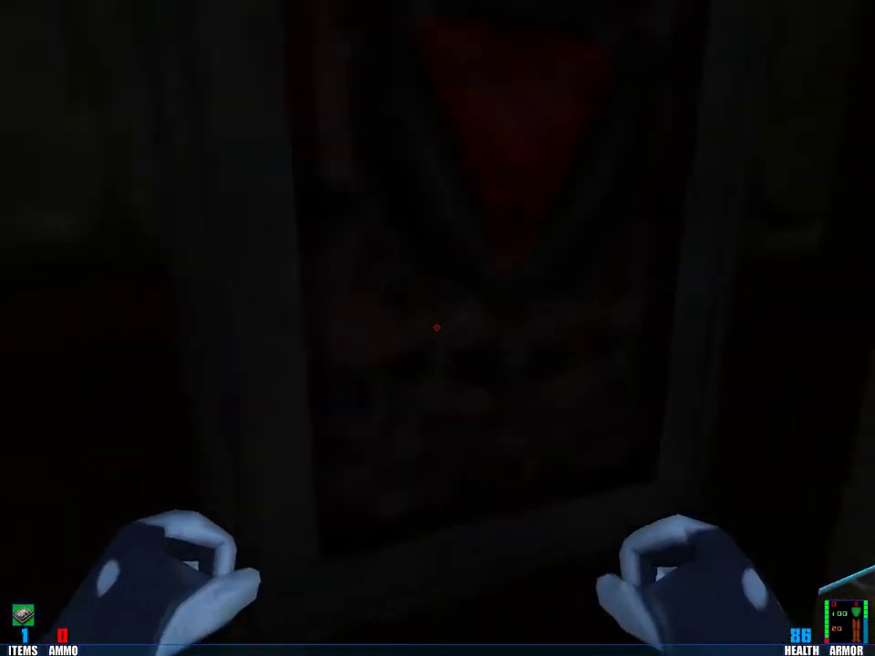
key("w")
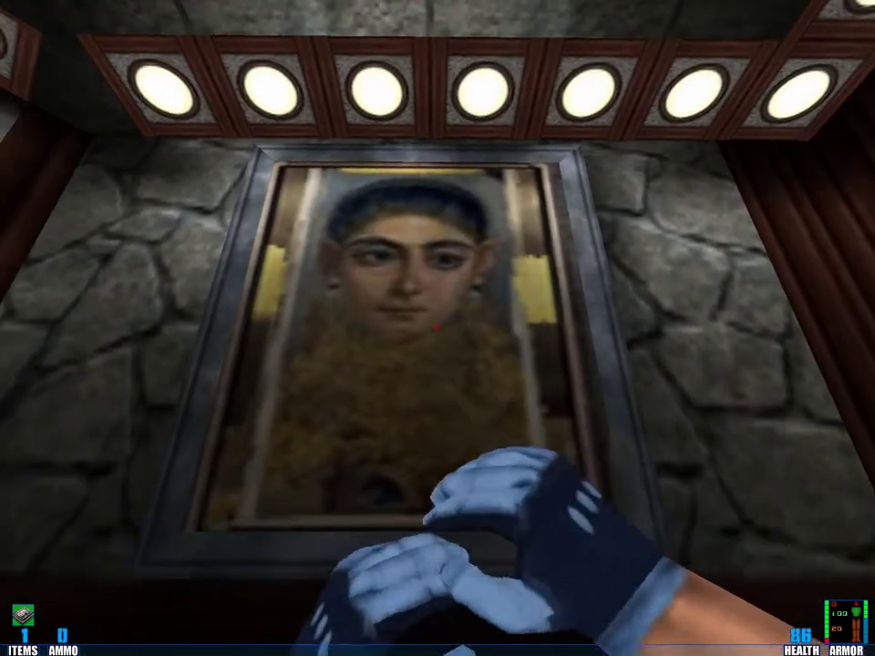
key("w")
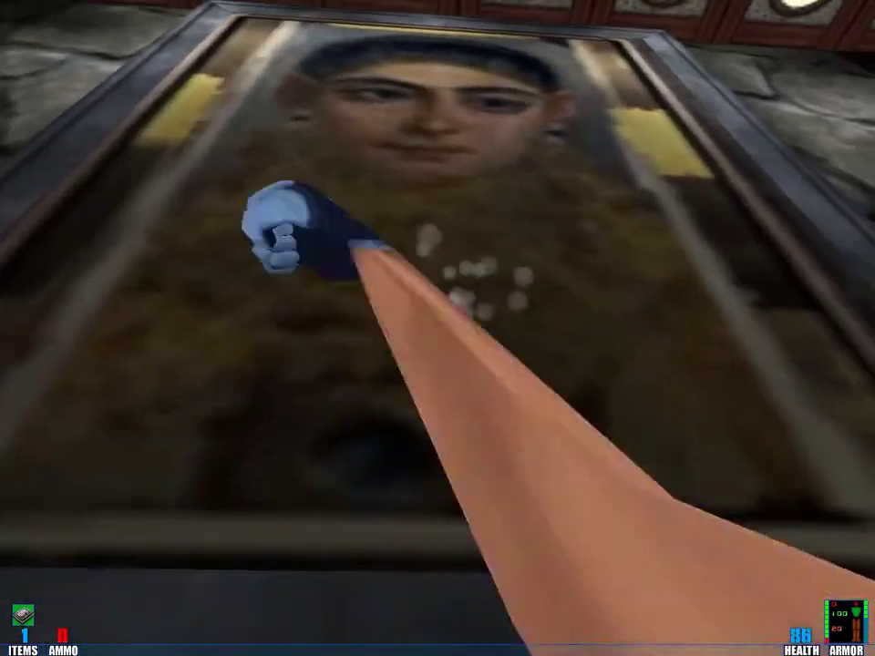
key("s")
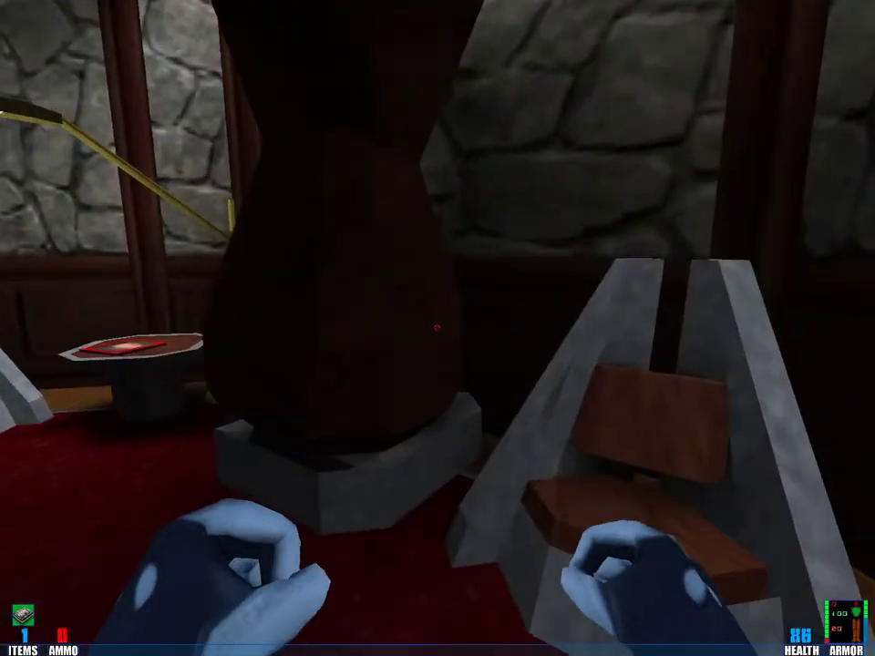
key("w")
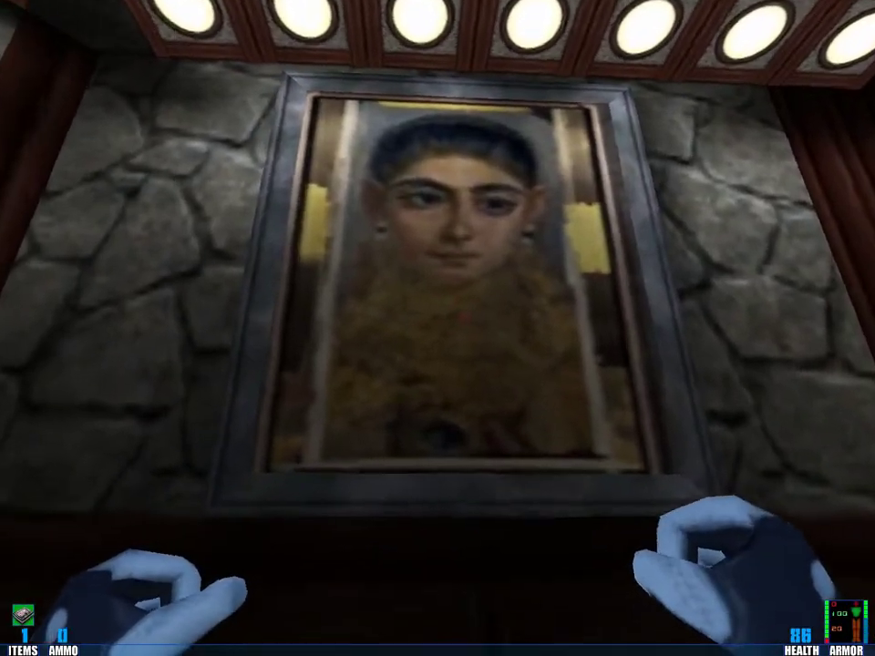
right_click(437, 328)
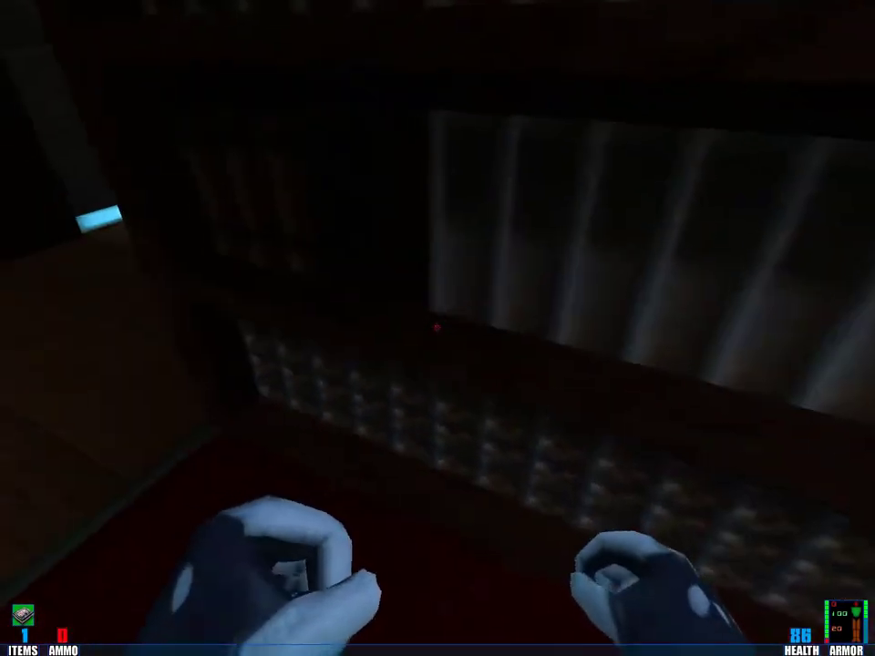
key("w")
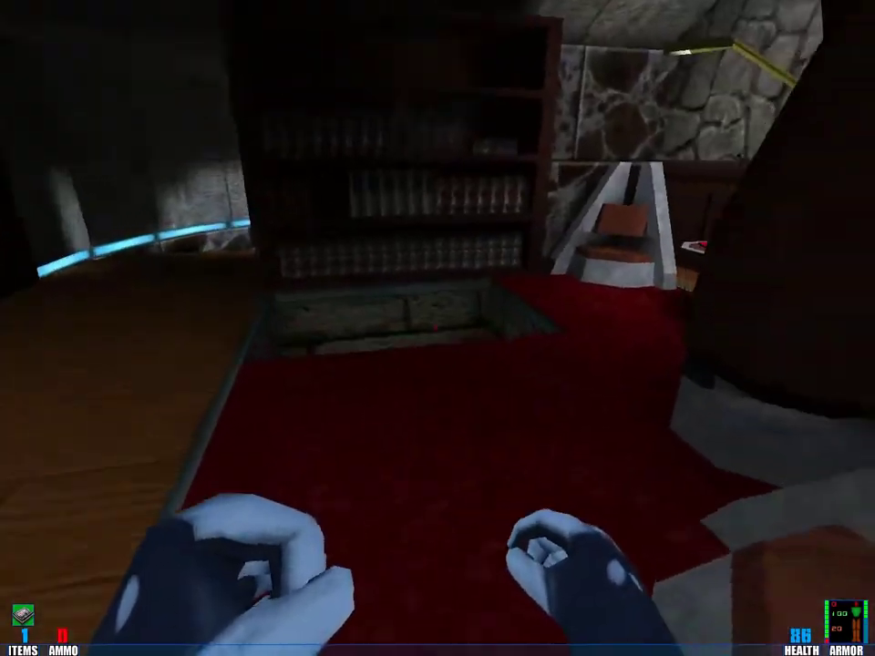
key("w")
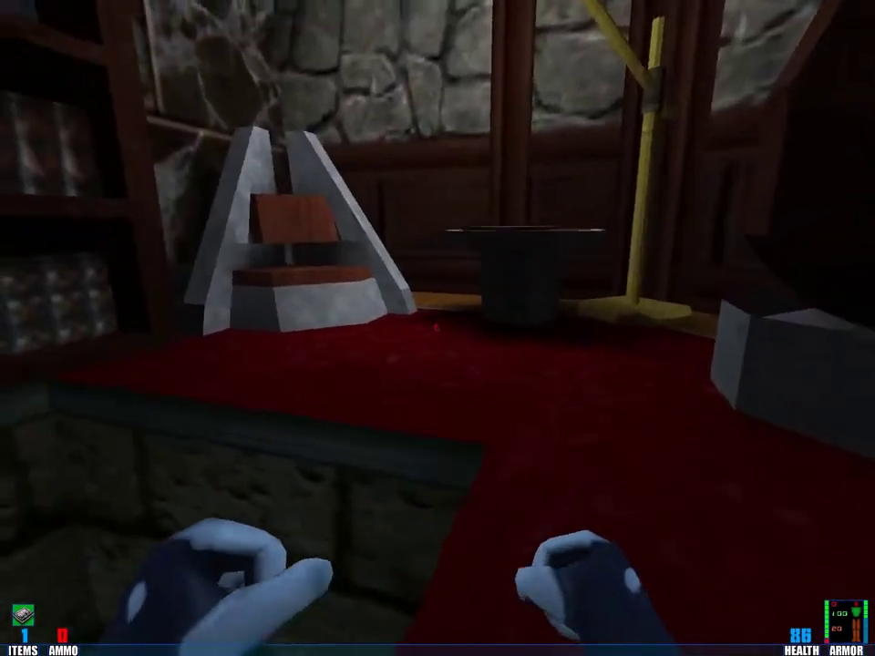
key("w")
key("w")
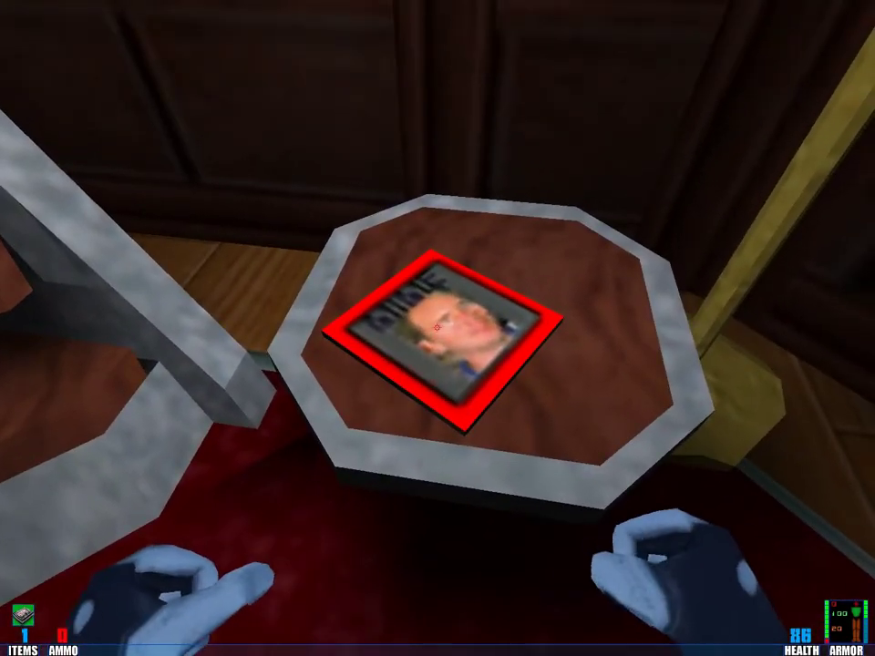
key("s")
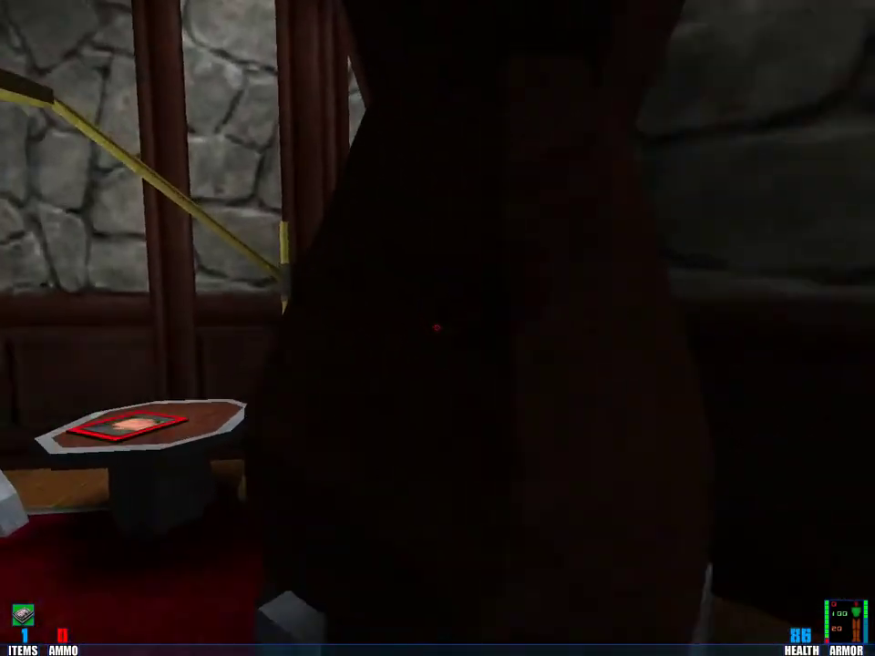
left_click(437, 326)
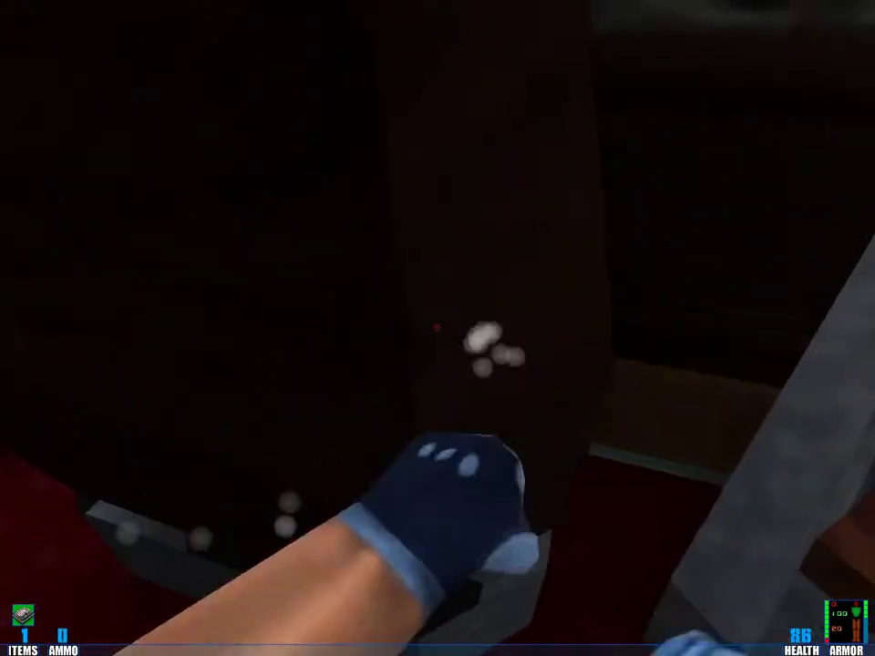
key("w")
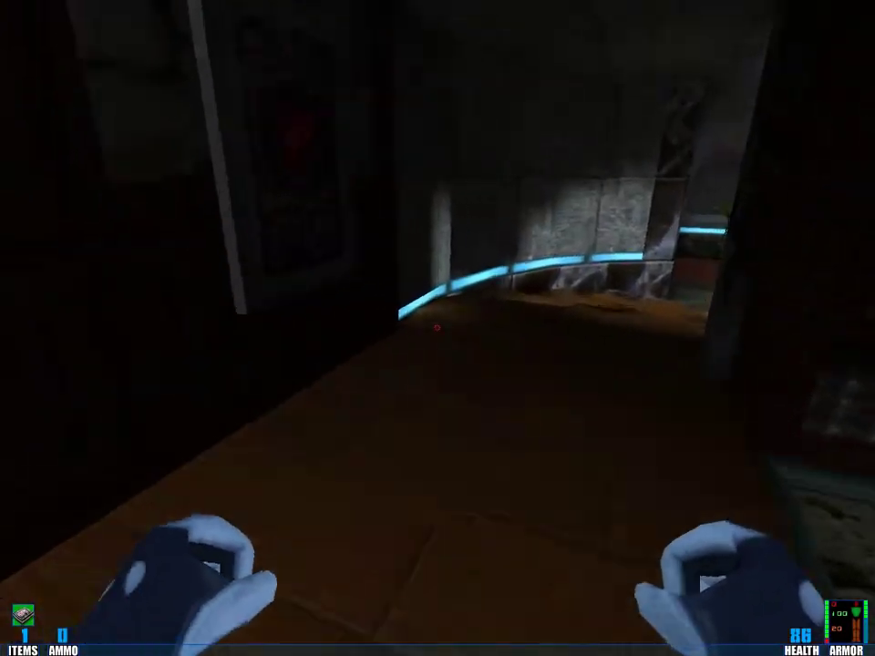
key("w")
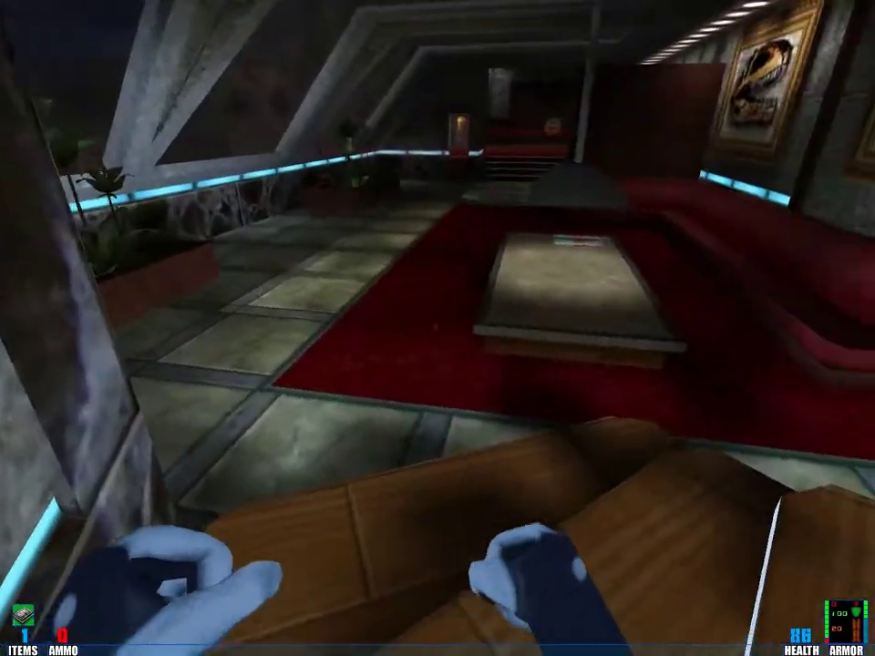
key("w")
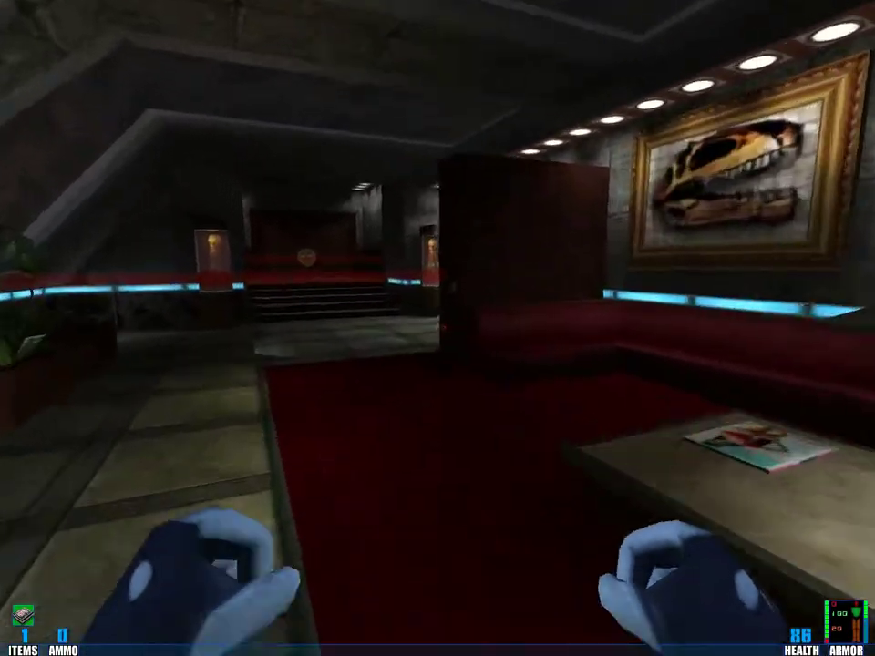
key("w")
key("w")
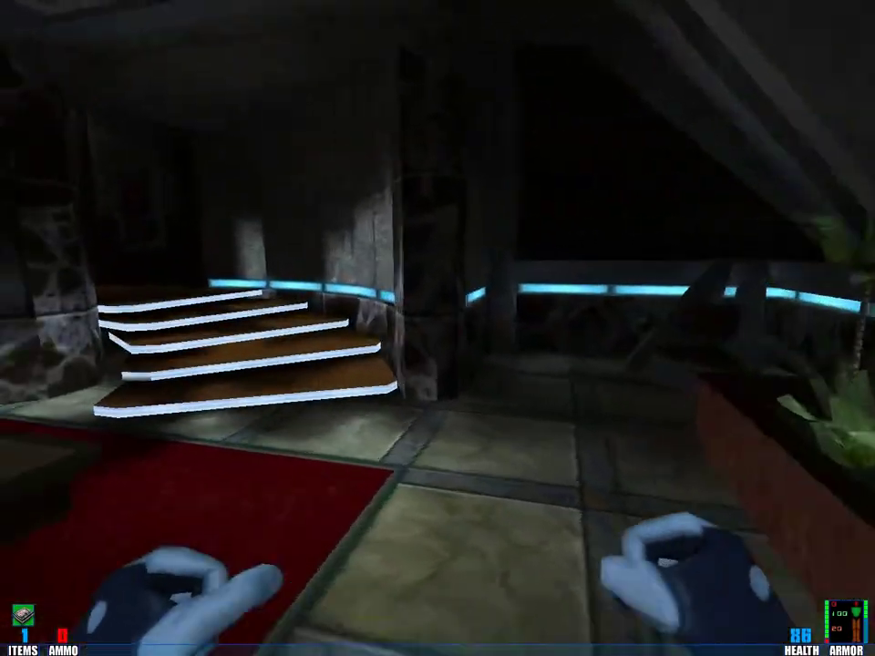
key("w")
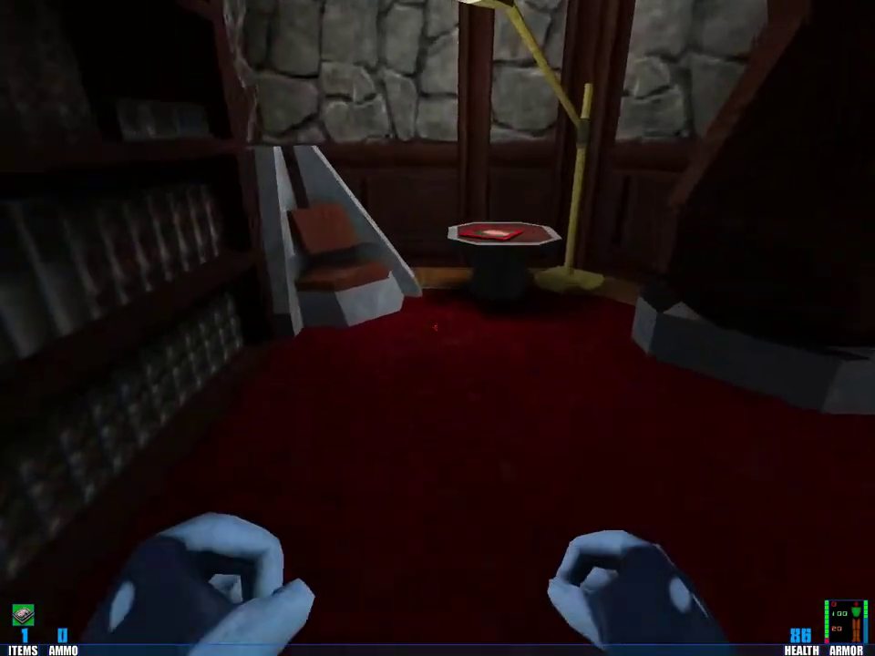
key("w")
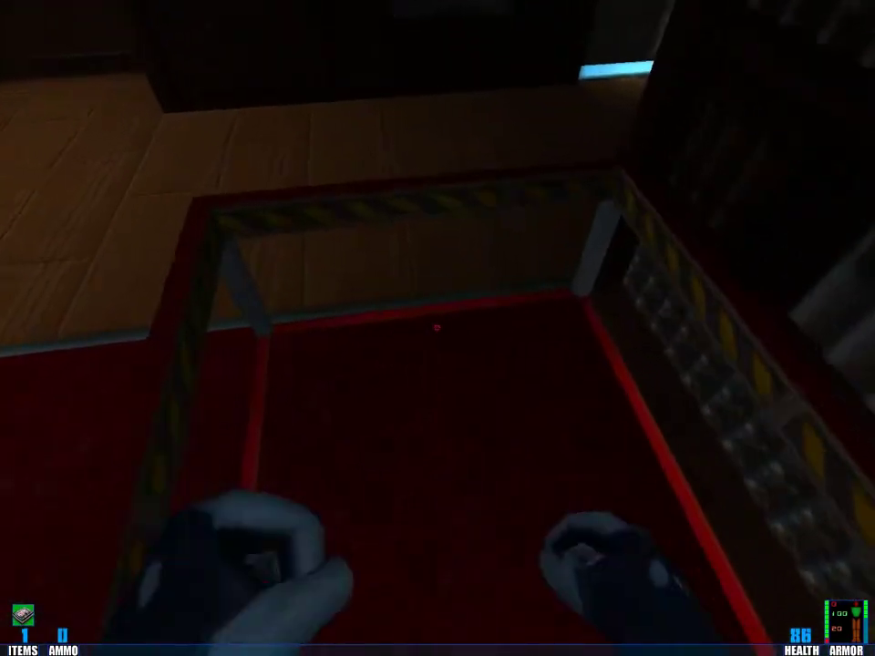
key("w")
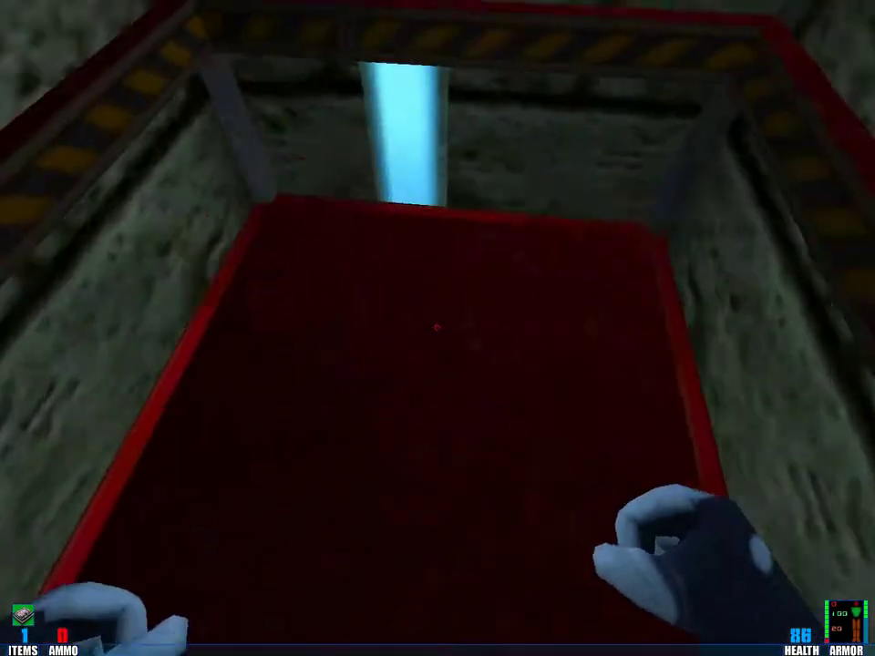
key("w")
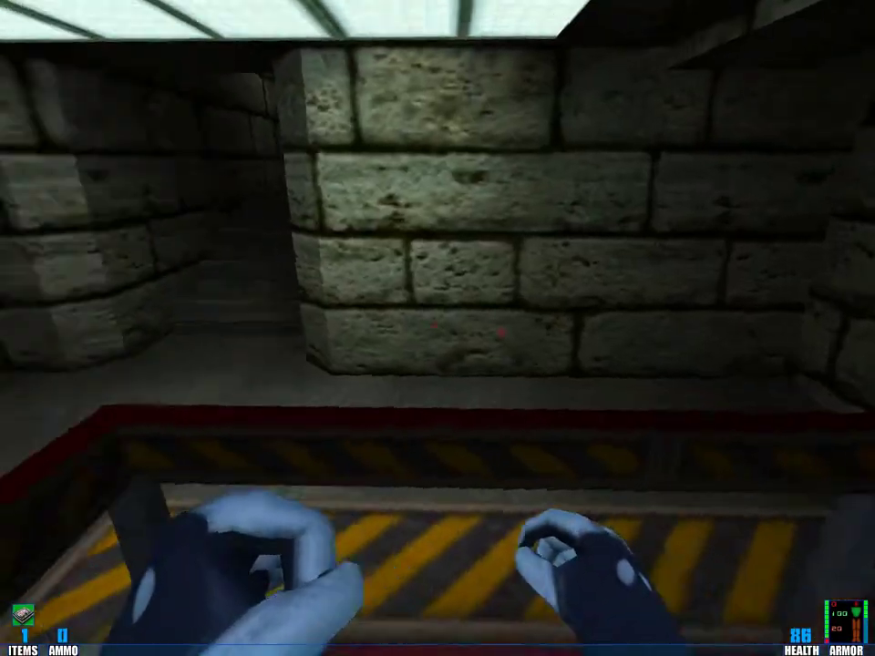
key("w")
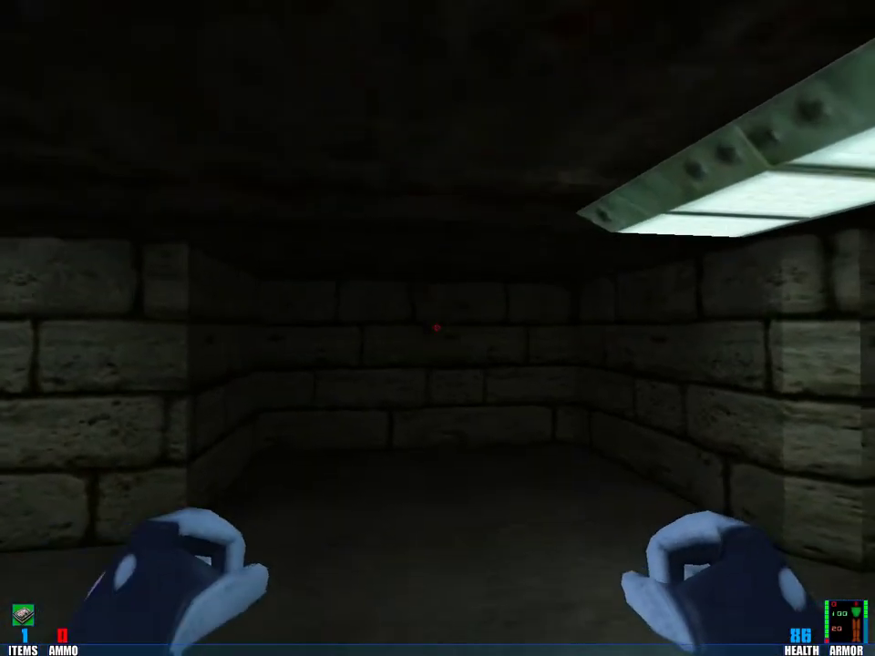
key("w")
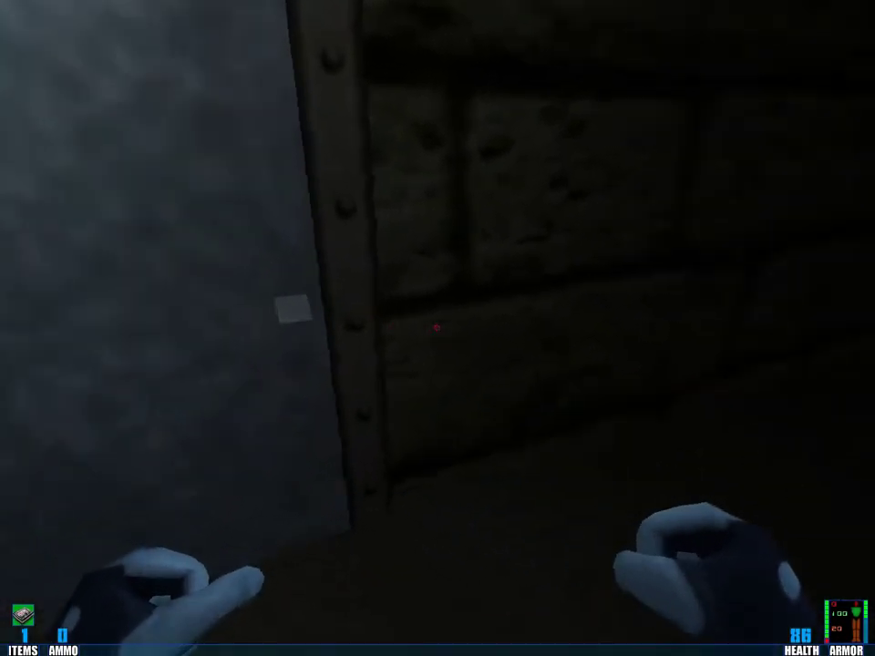
key("w")
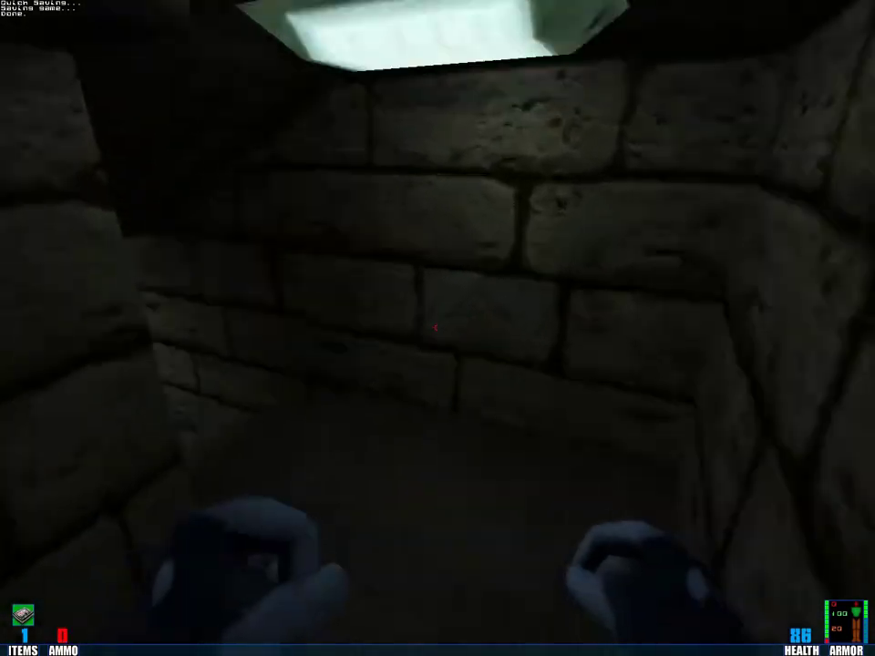
key("w")
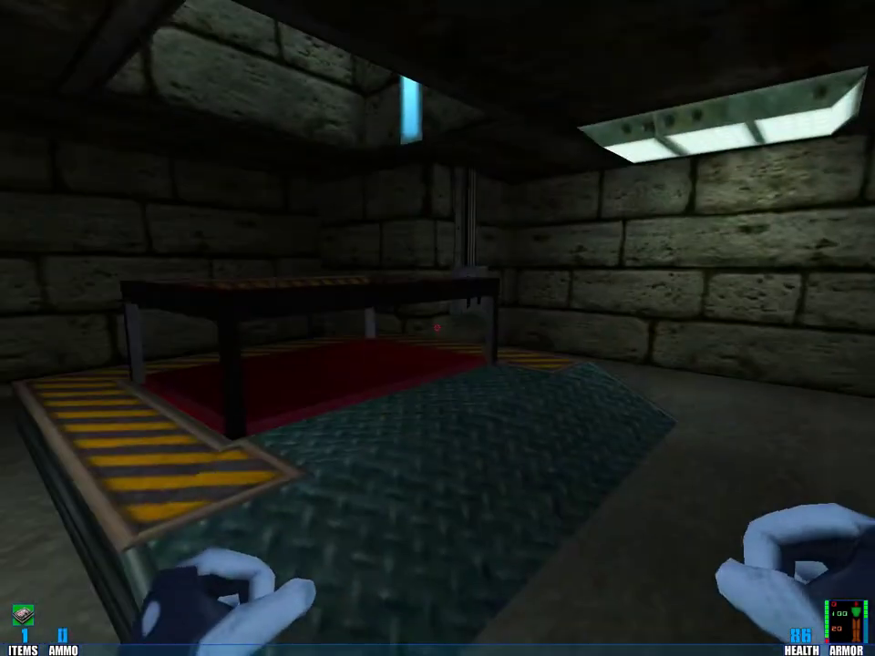
key("w")
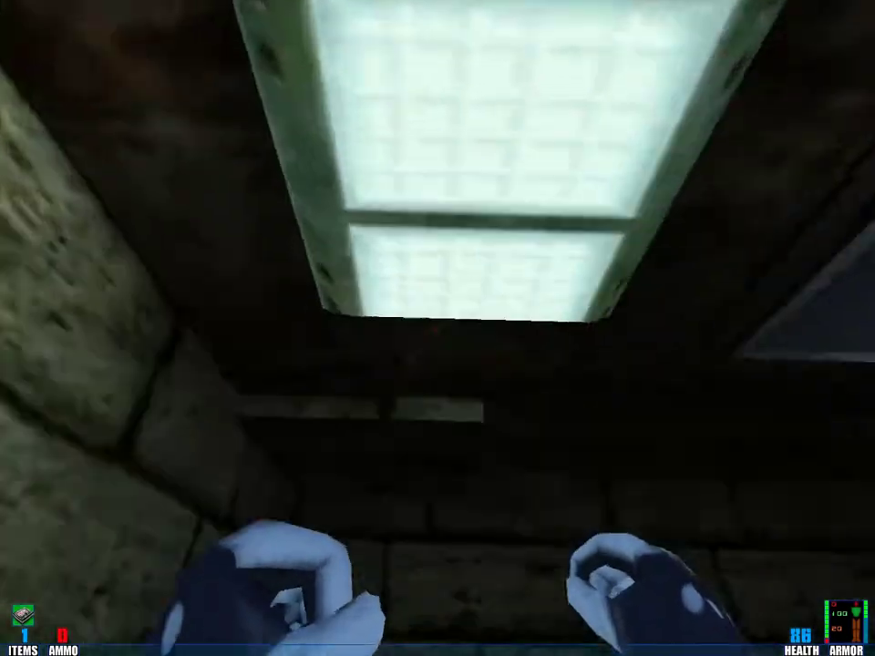
key("w")
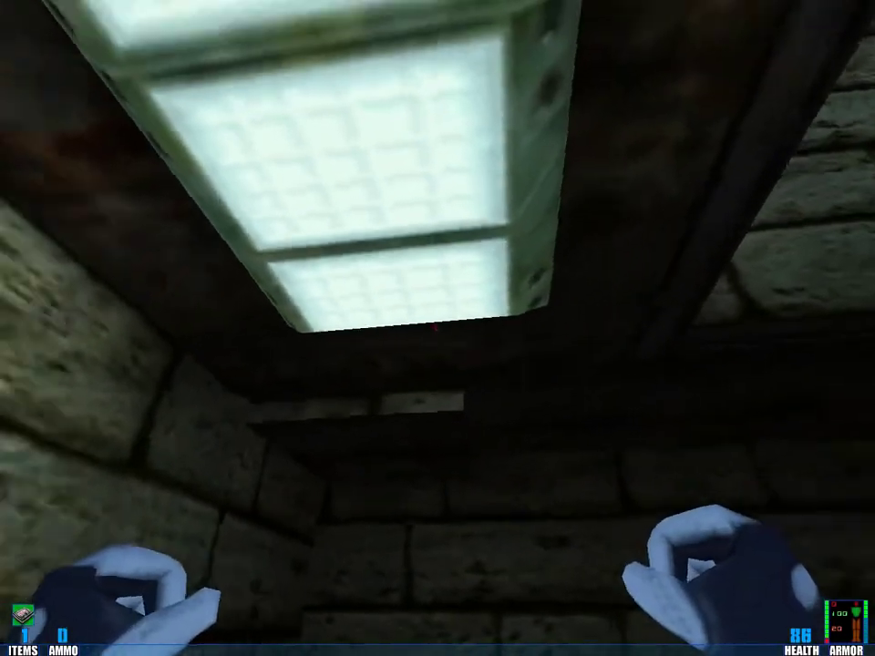
key("w")
key("e")
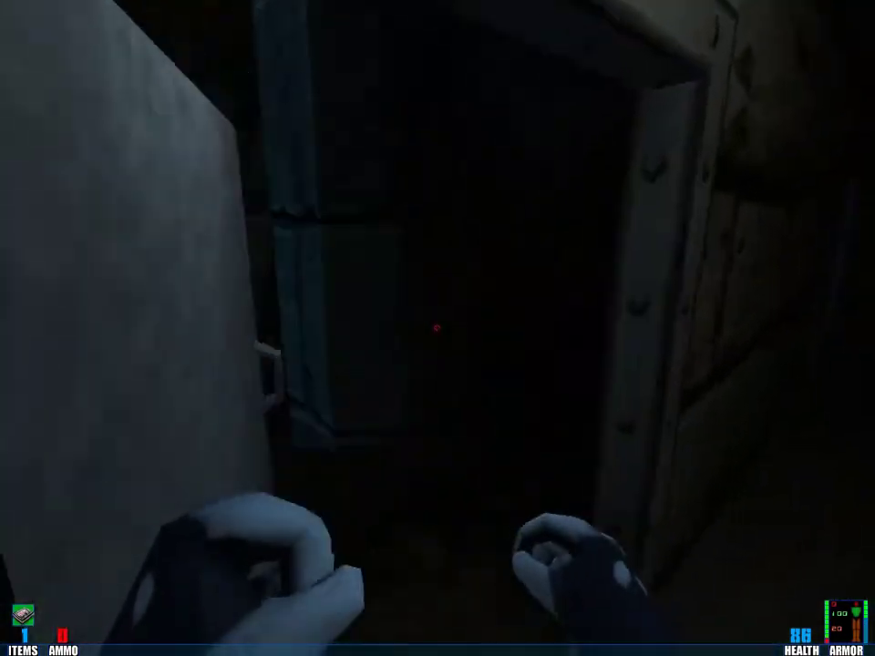
key("w")
key("w")
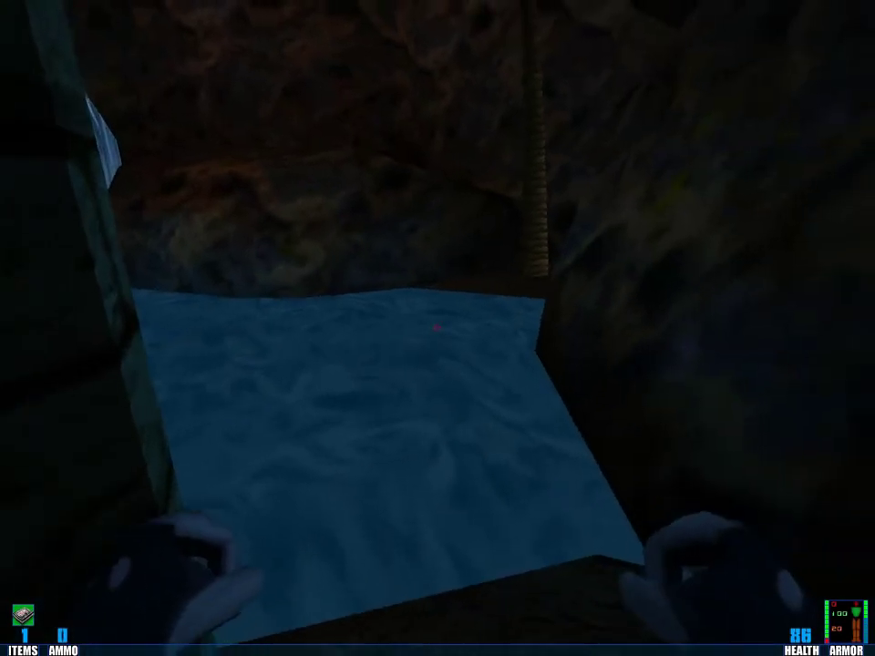
key("w")
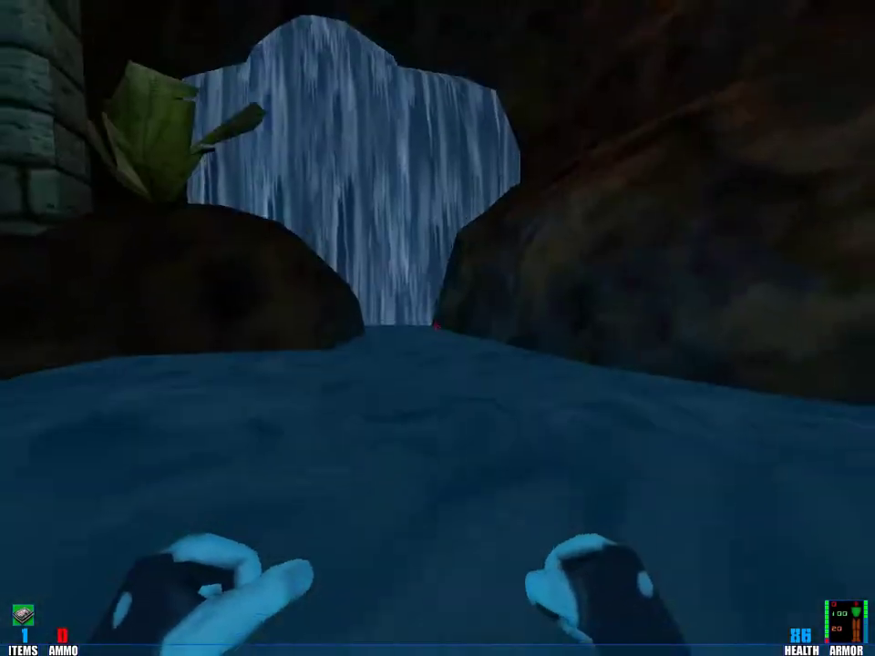
key("w")
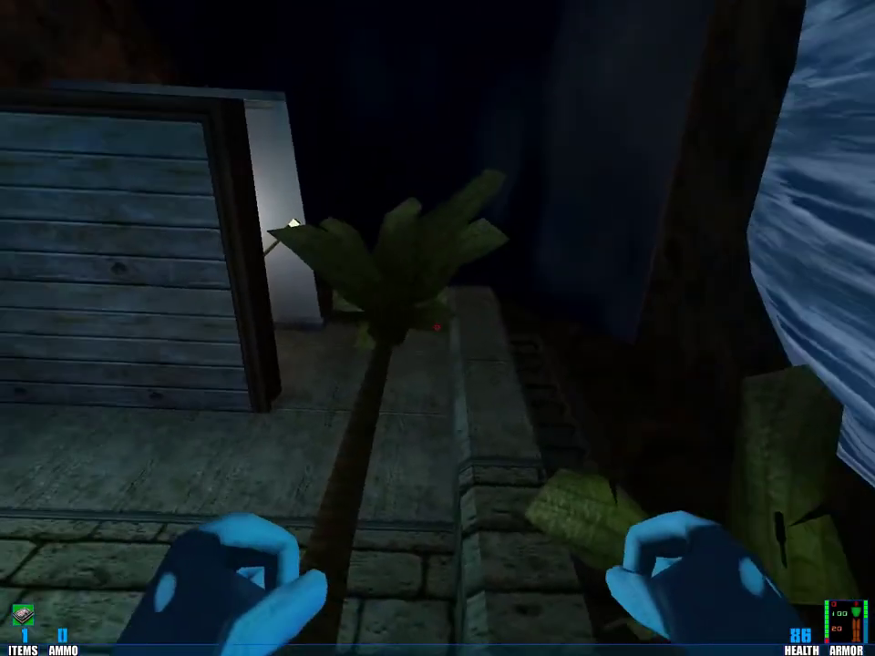
key("w")
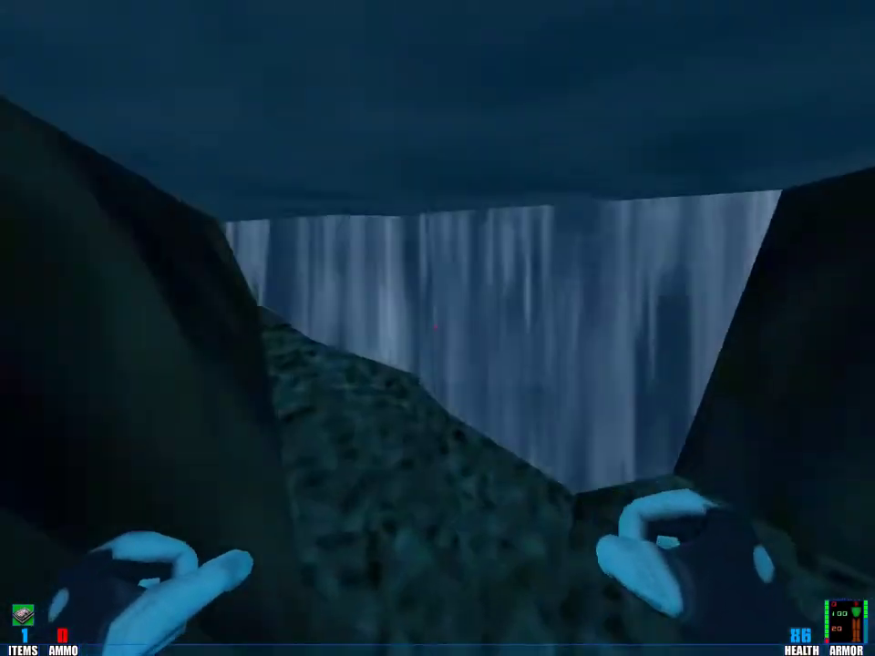
key("w")
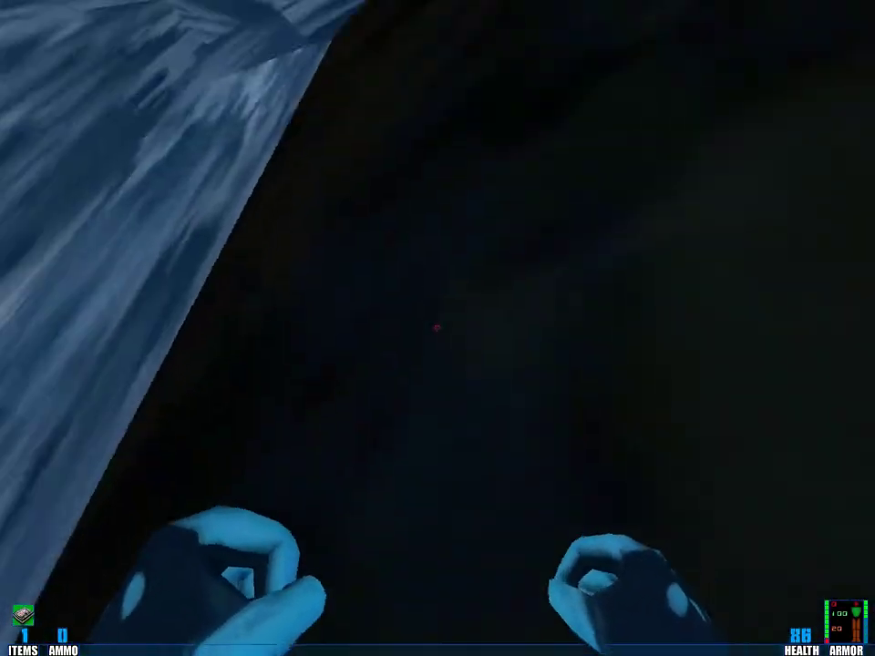
key("w")
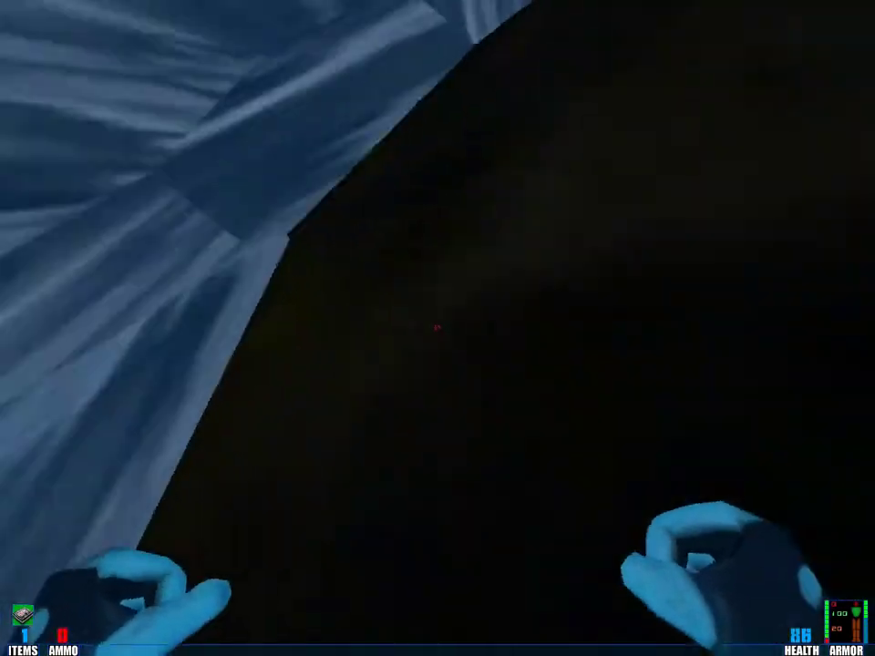
key("w")
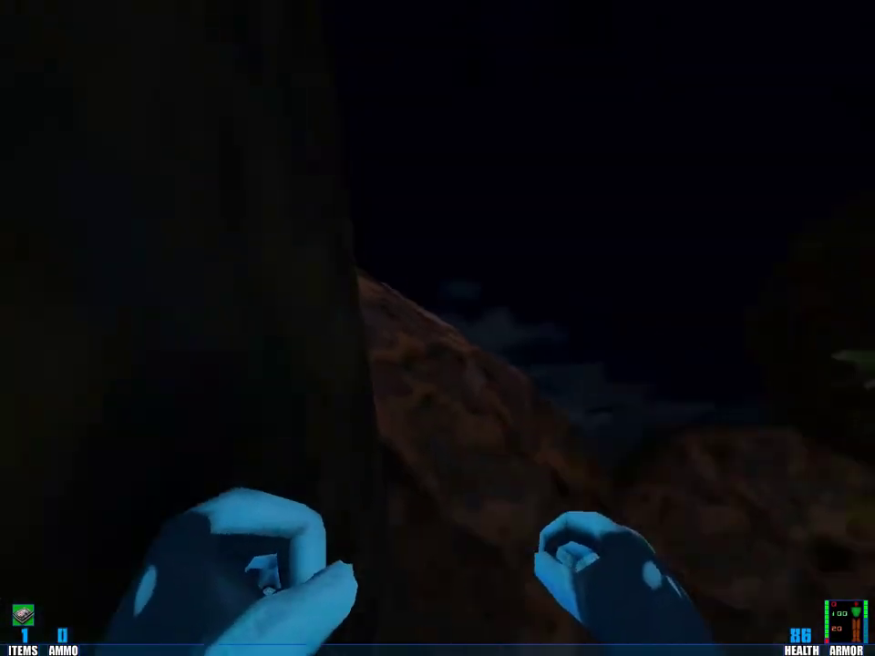
key("w")
key("w")
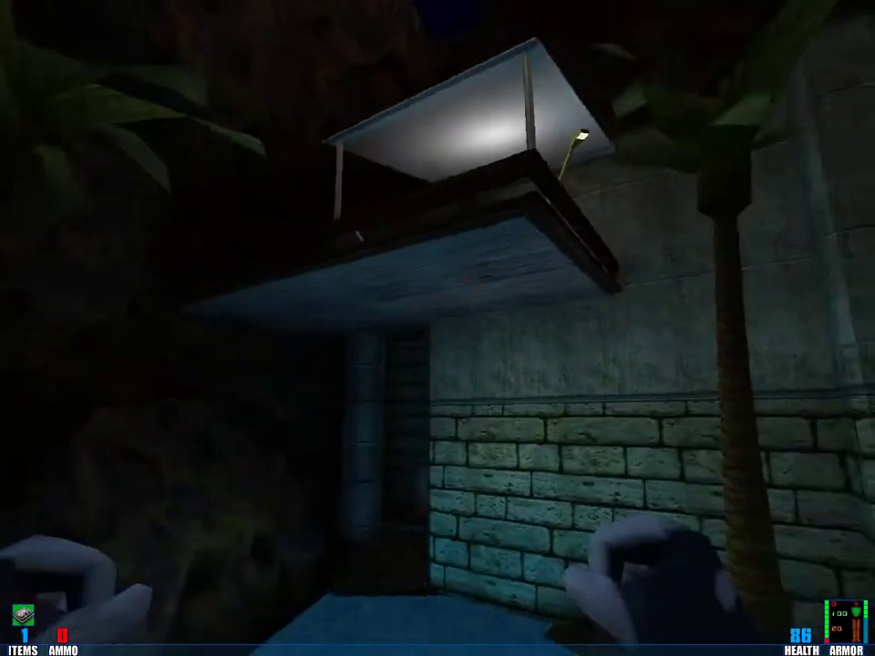
key("w")
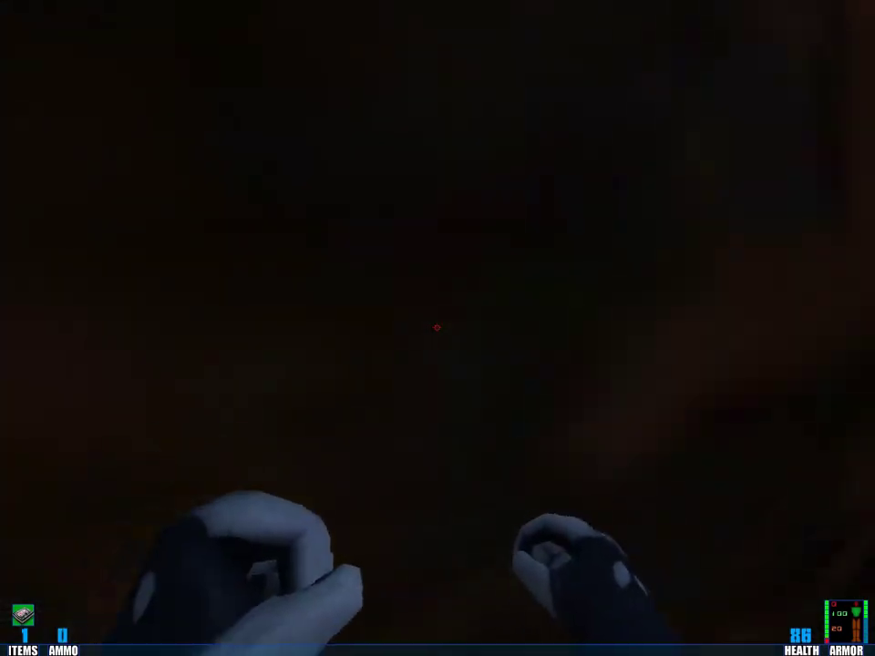
key("w")
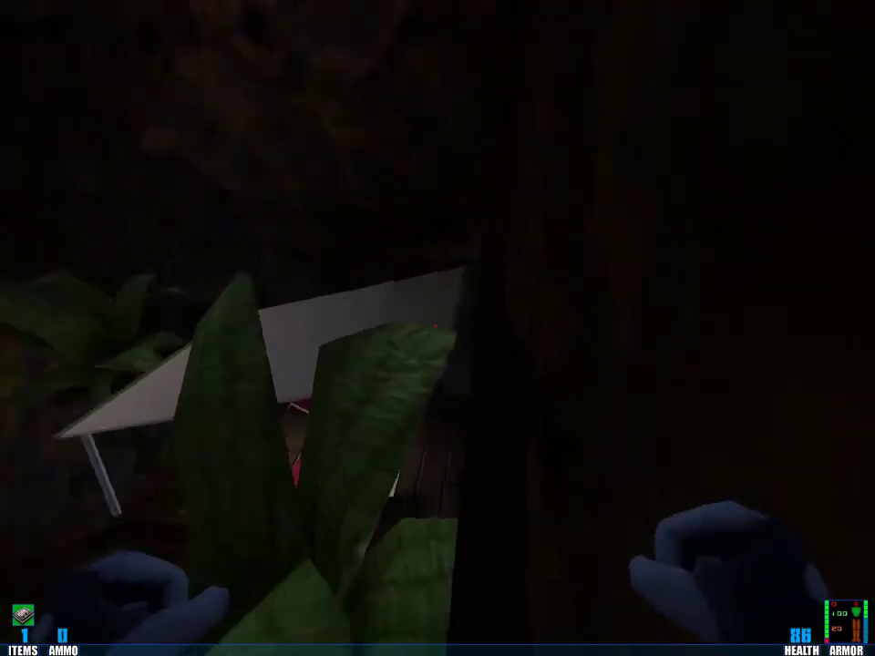
key("Up")
key("Right")
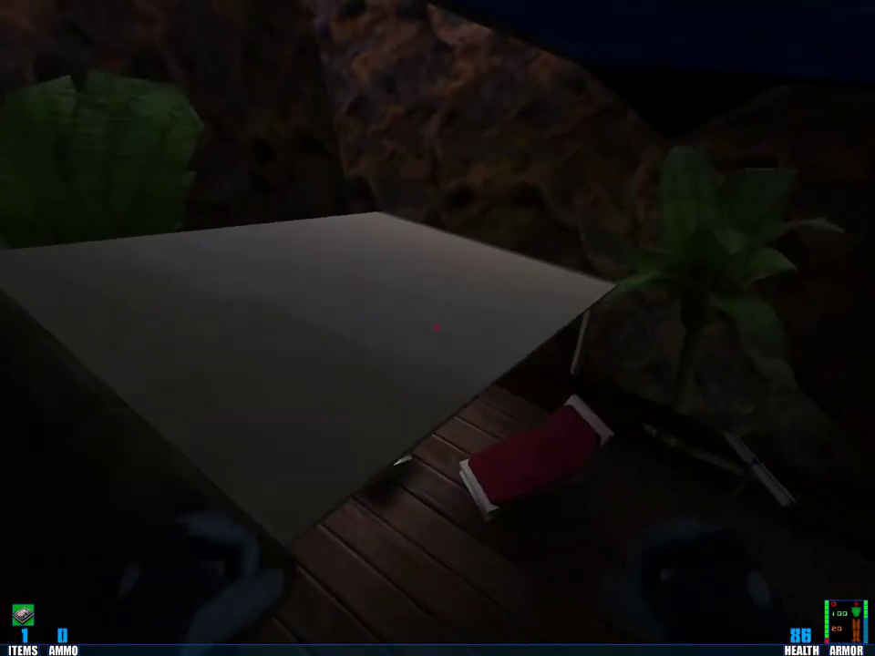
key("Right")
key("Left")
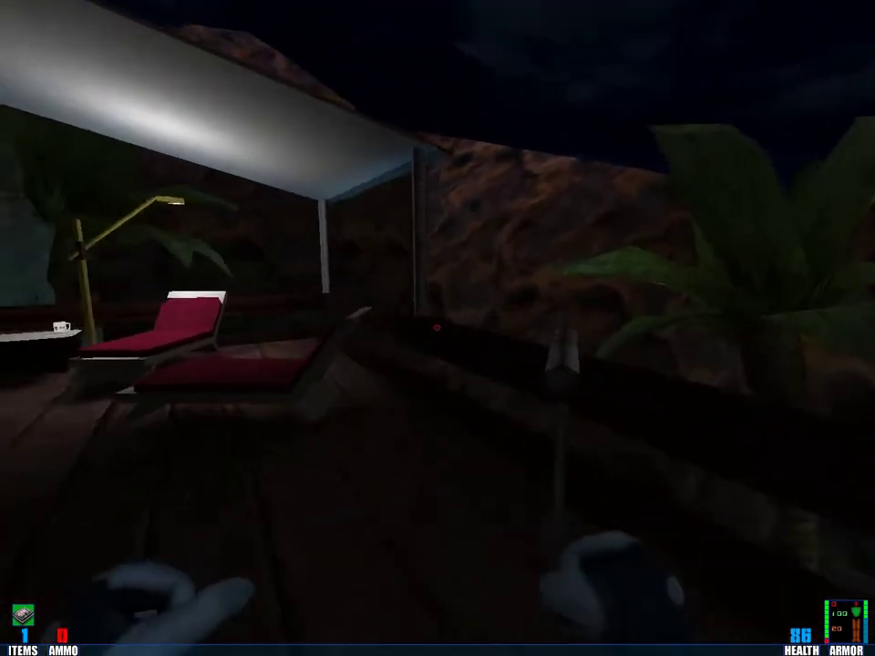
key("Left")
key("Up")
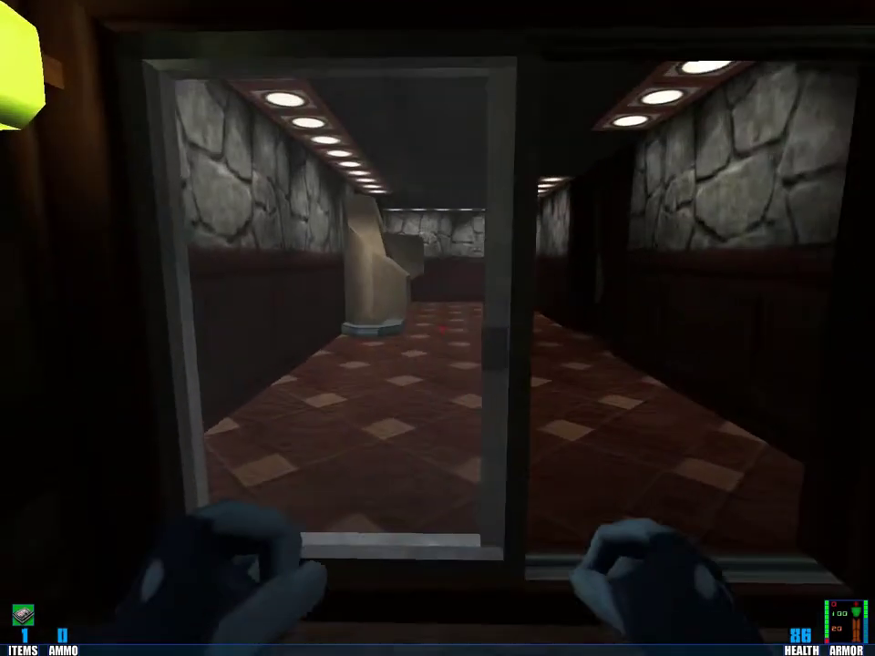
key("Up")
key("Right")
key("Up")
key("Left")
key("Right")
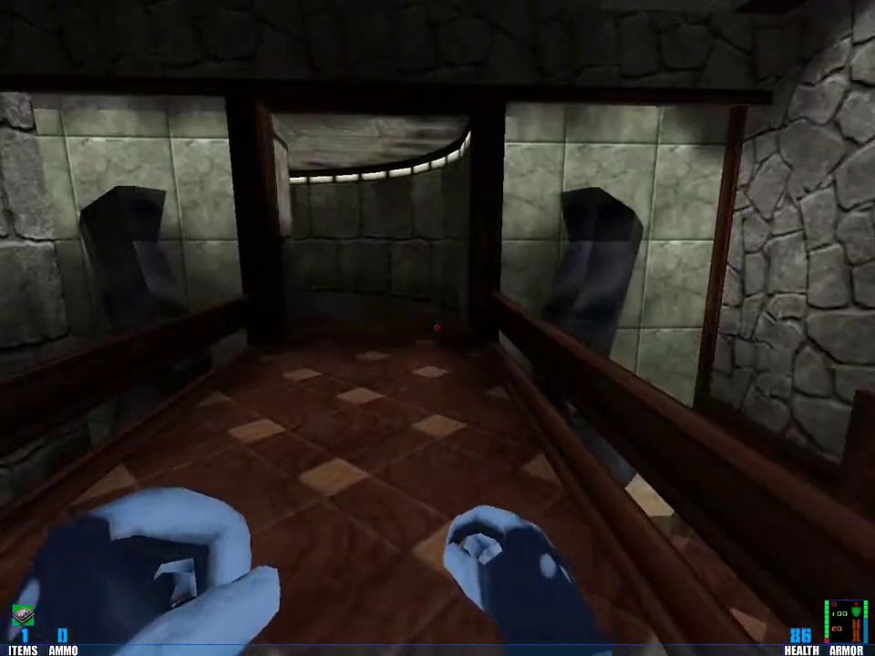
key("Up")
key("Right")
key("Right")
key("Right")
key("Up")
key("Left")
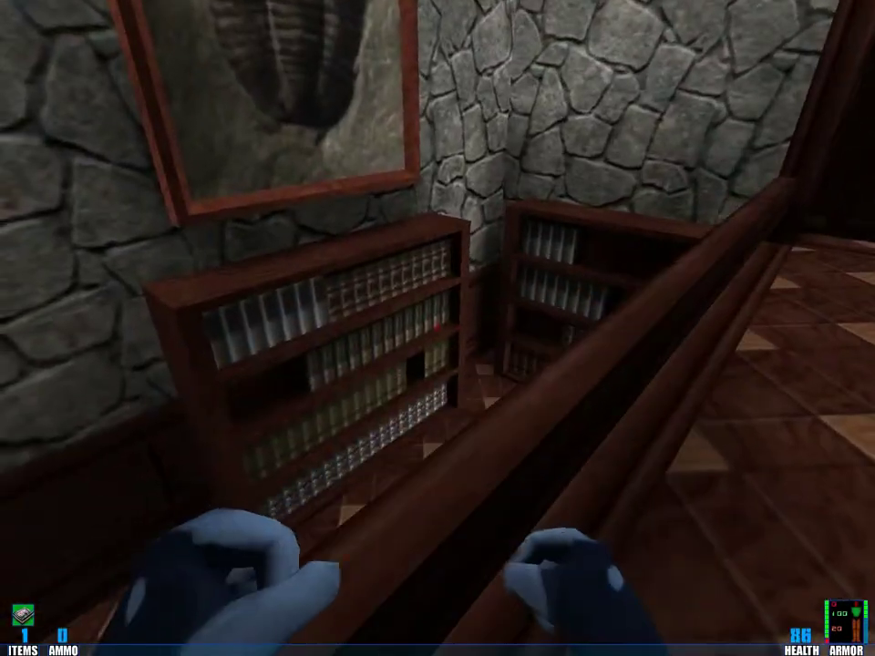
key("Page_Down")
key("Right")
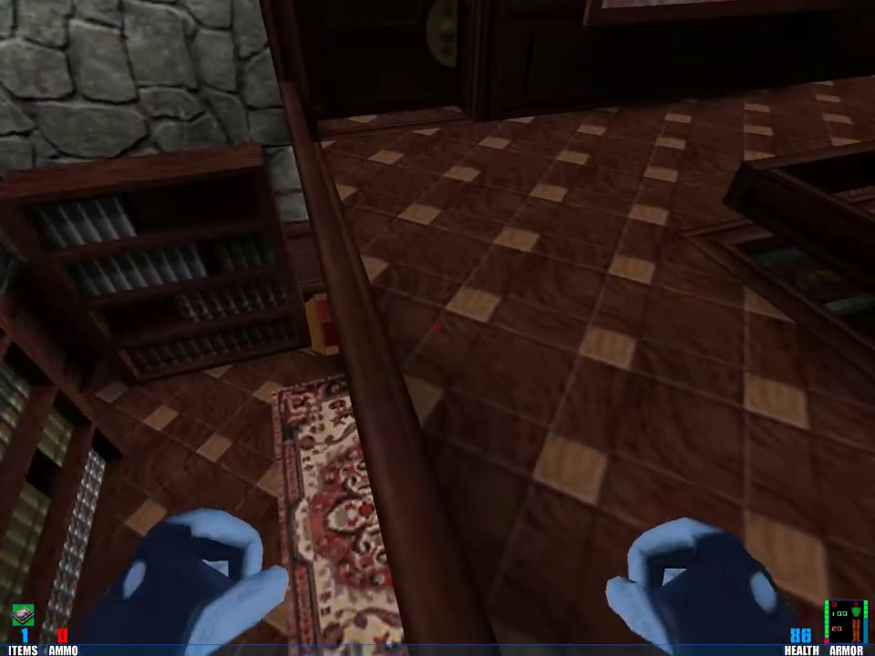
key("Up")
key("Left")
key("Right")
key("Up")
key("Down")
key("Left")
key("Left")
key("Up")
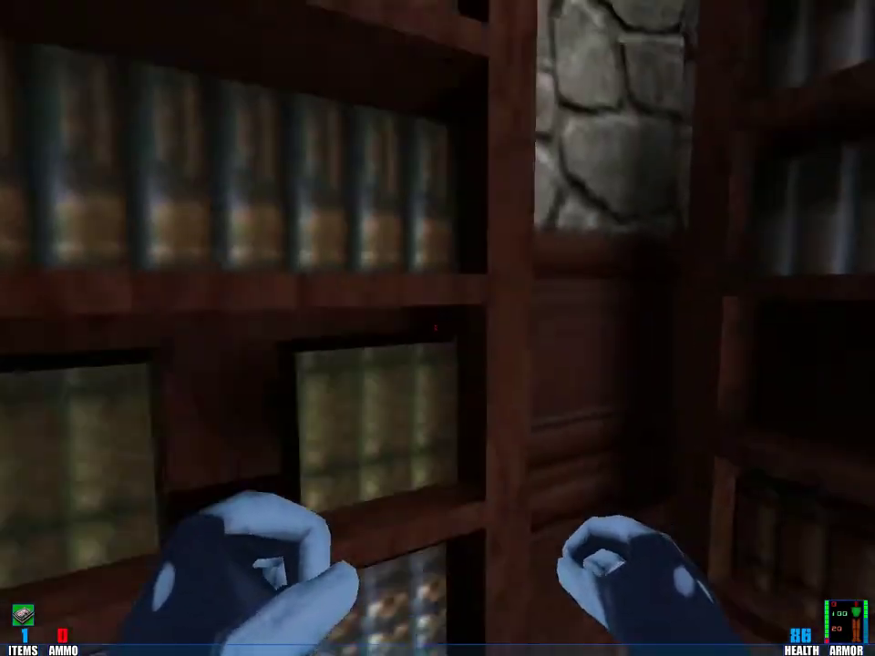
key("Left")
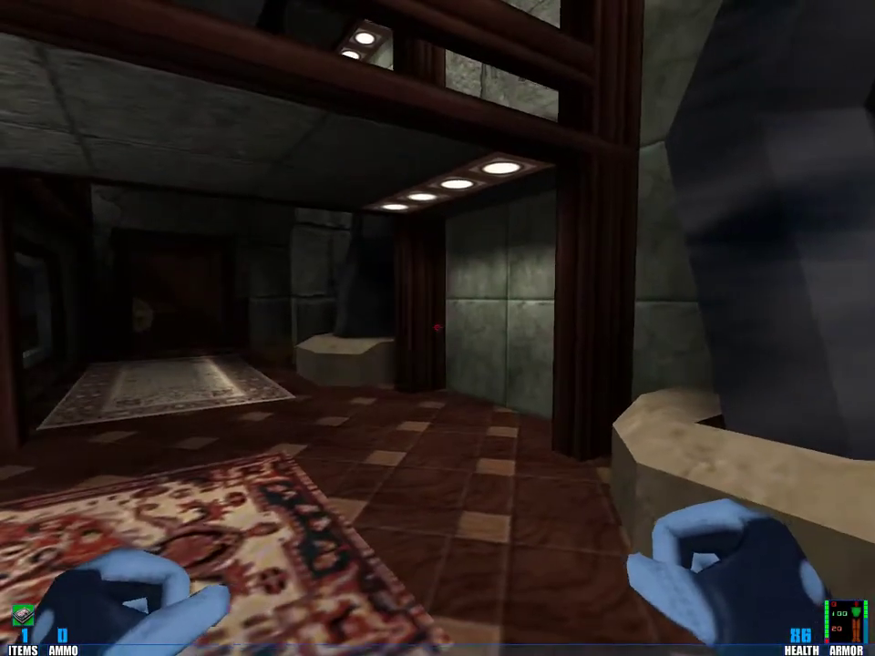
key("Left")
key("Up")
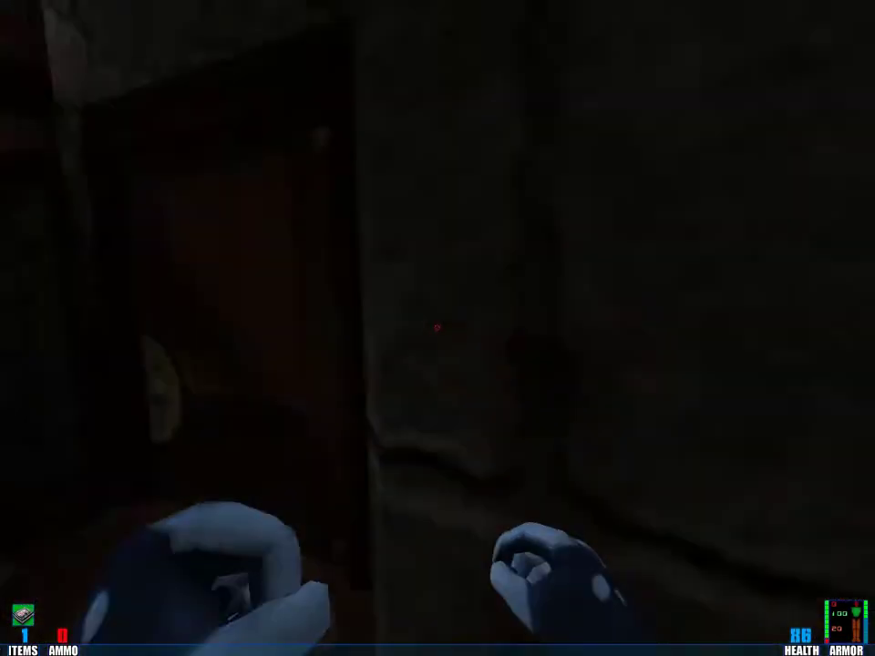
key("w")
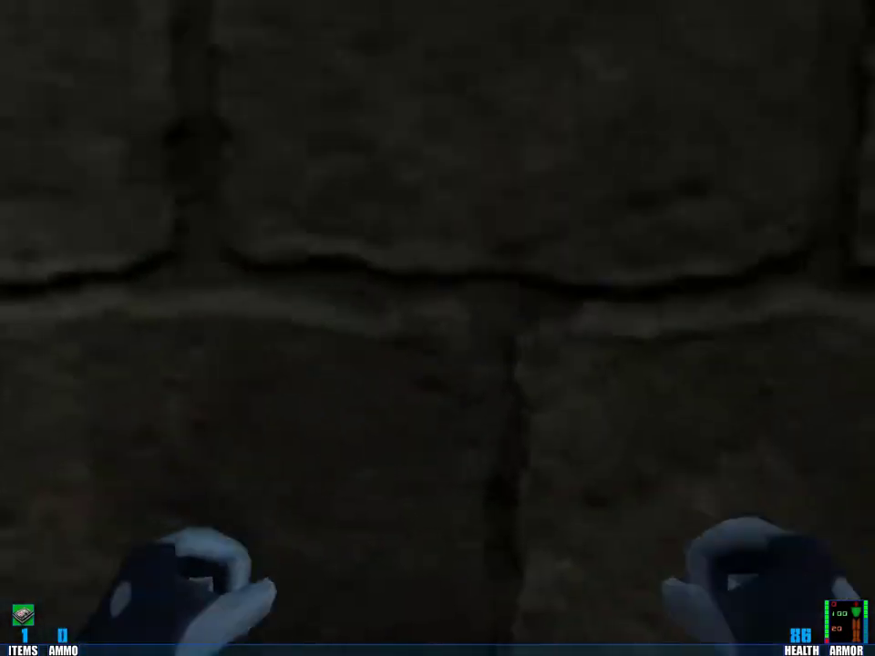
key("w")
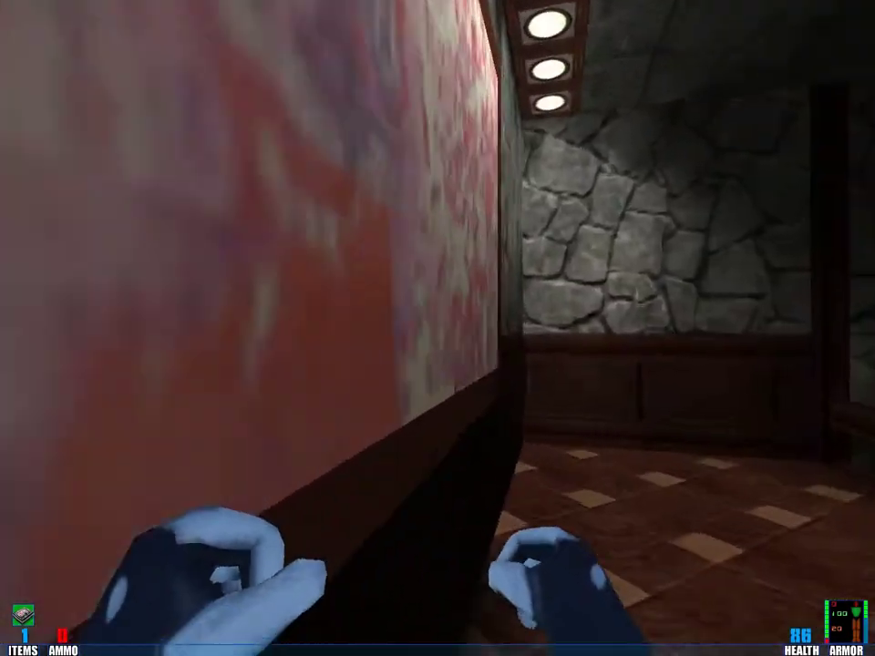
key("w")
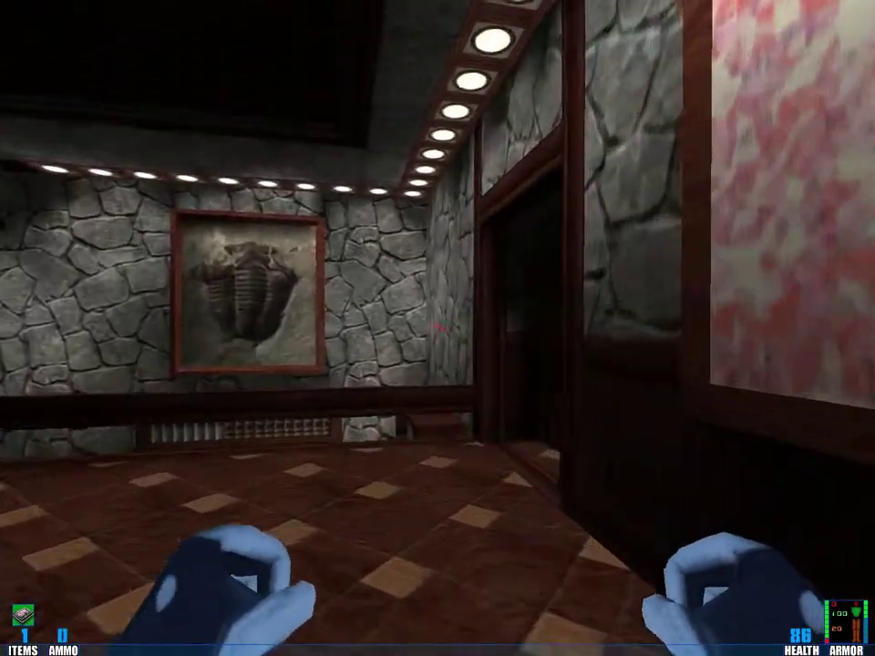
key("w")
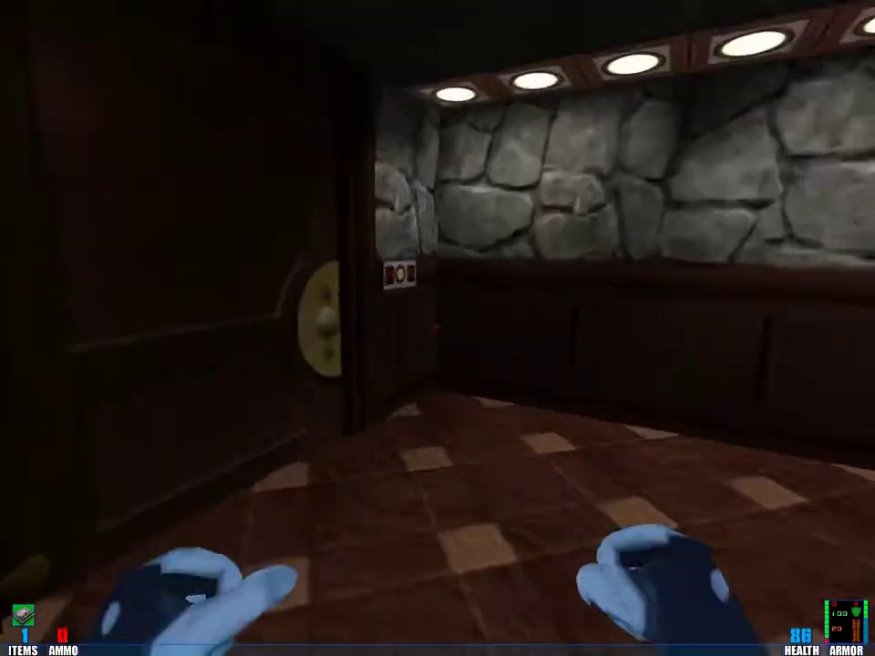
key("w")
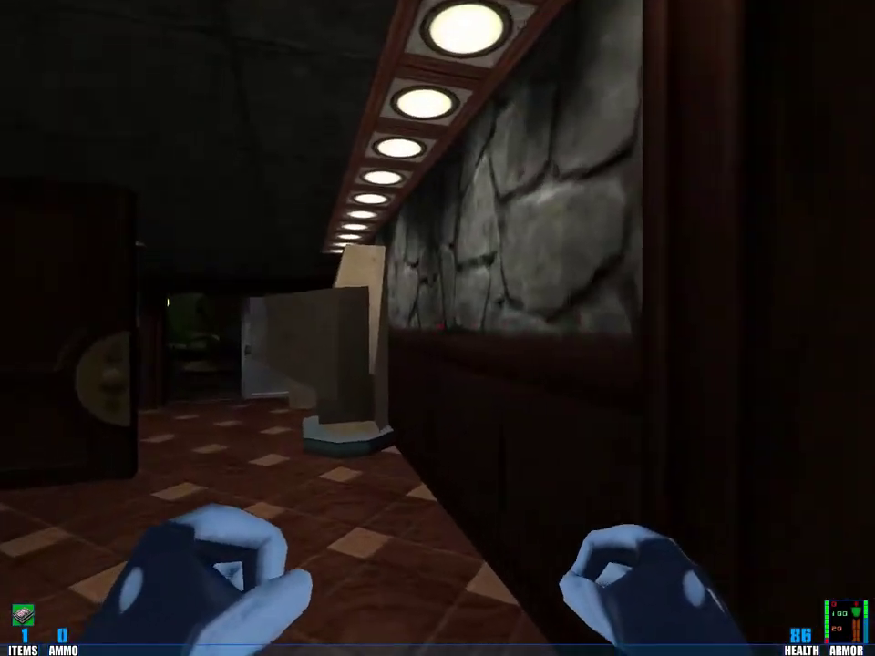
key("w")
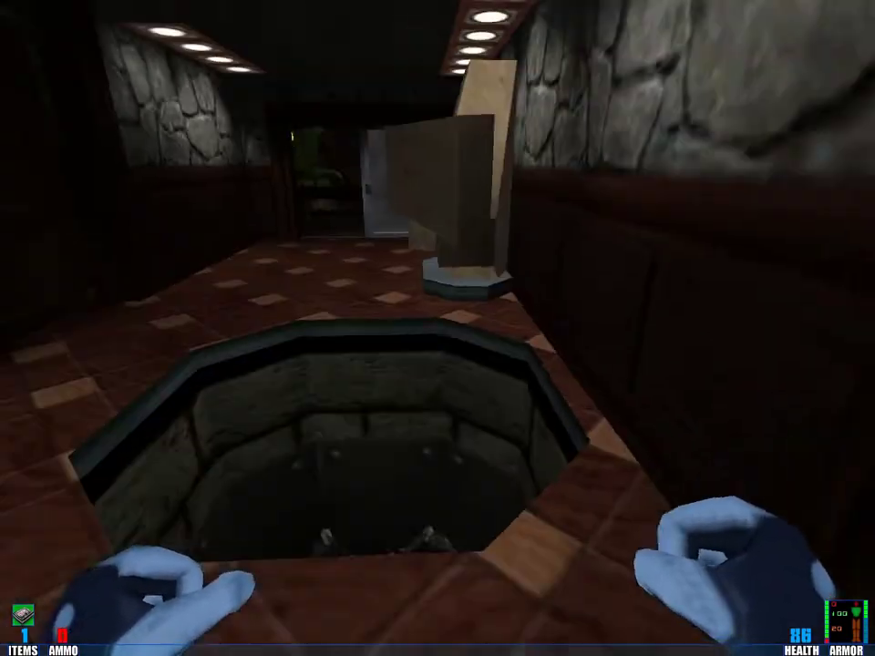
key("w")
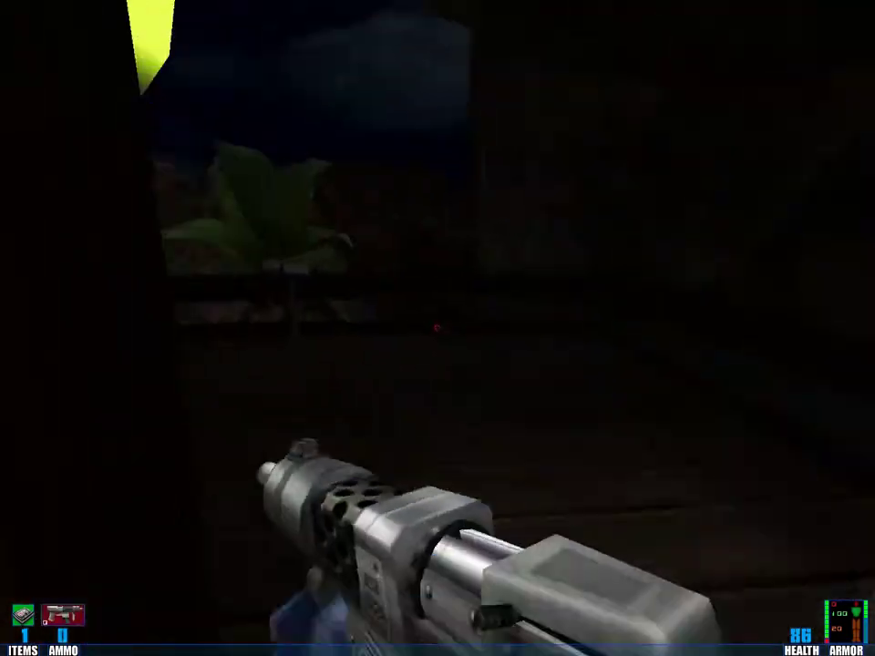
key("w")
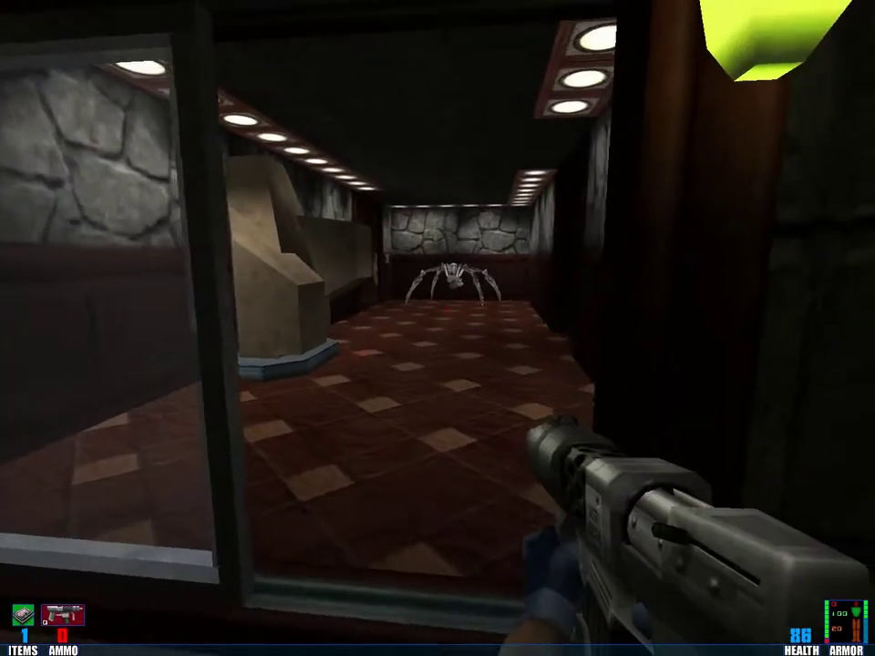
key("3")
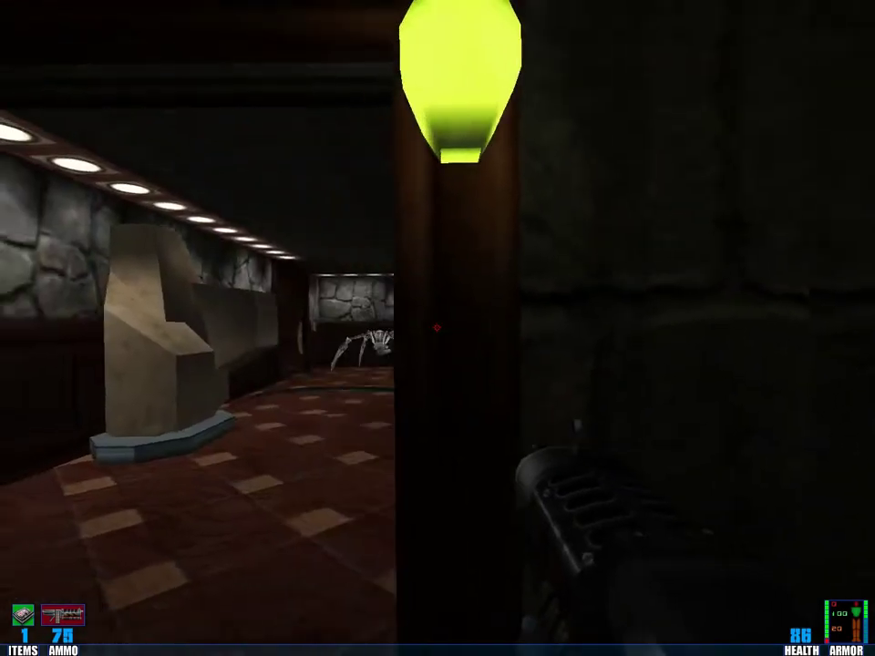
left_click(436, 328)
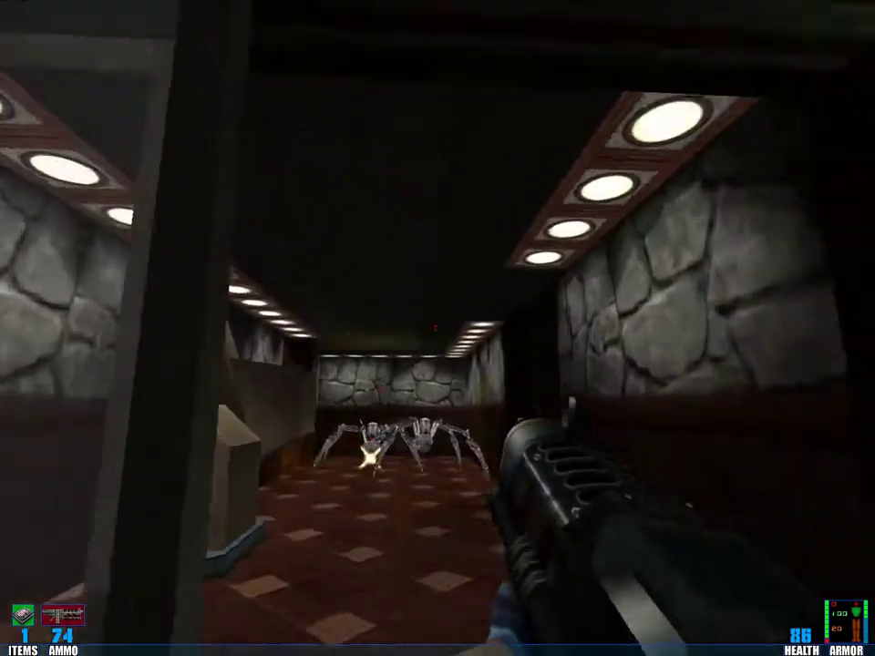
left_click(436, 328)
left_click(438, 328)
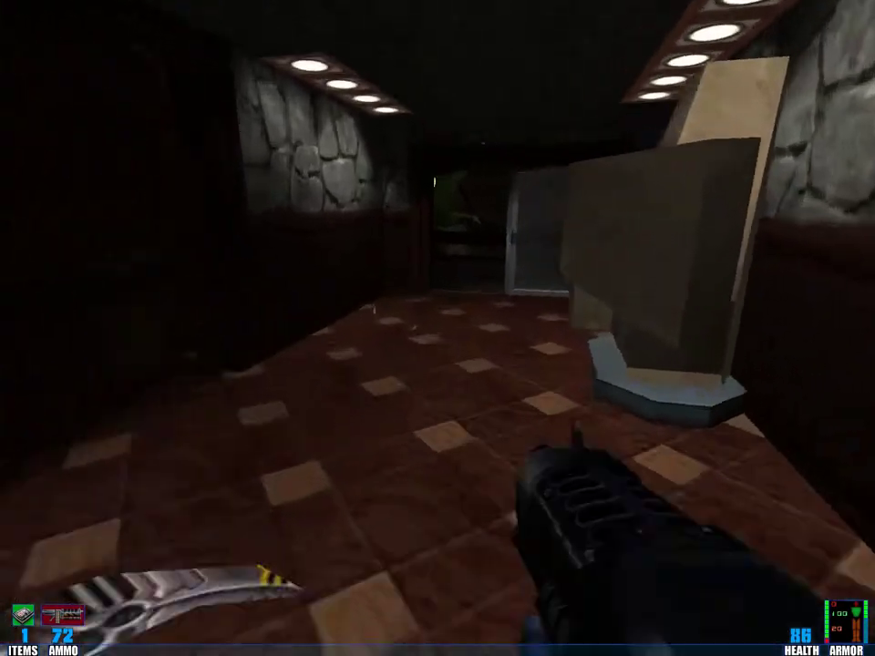
key("3")
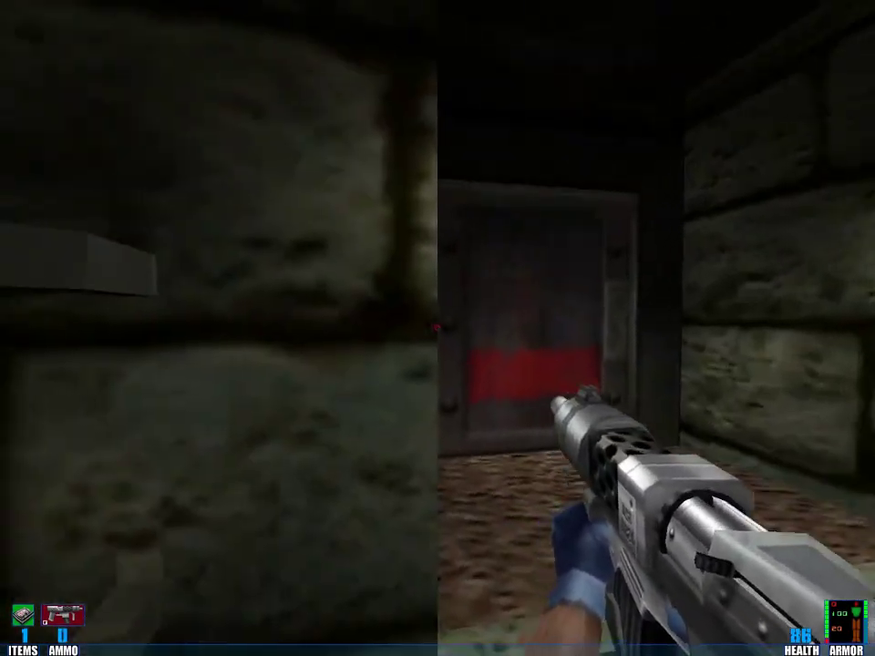
key("F6")
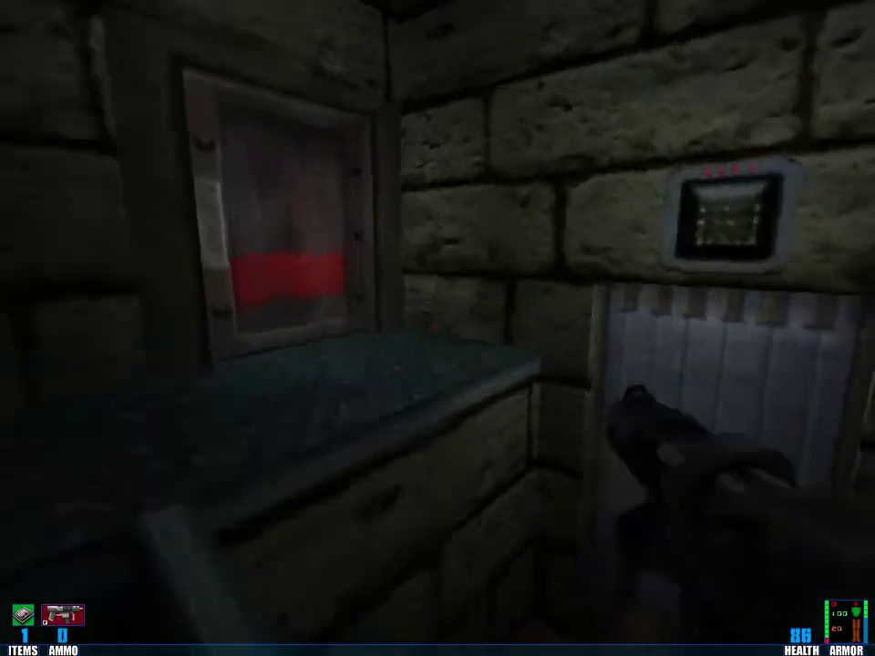
key("Tab")
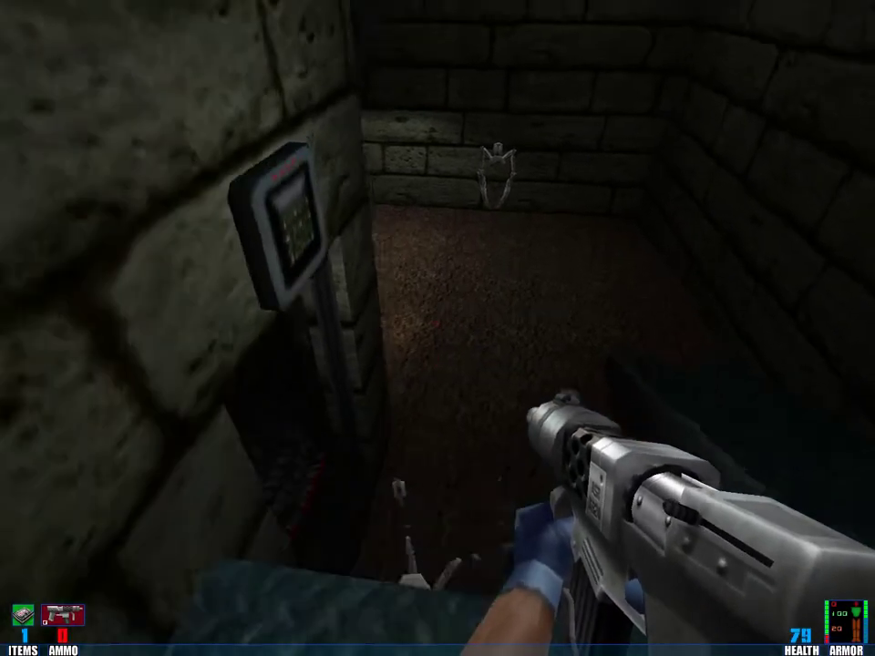
key("e")
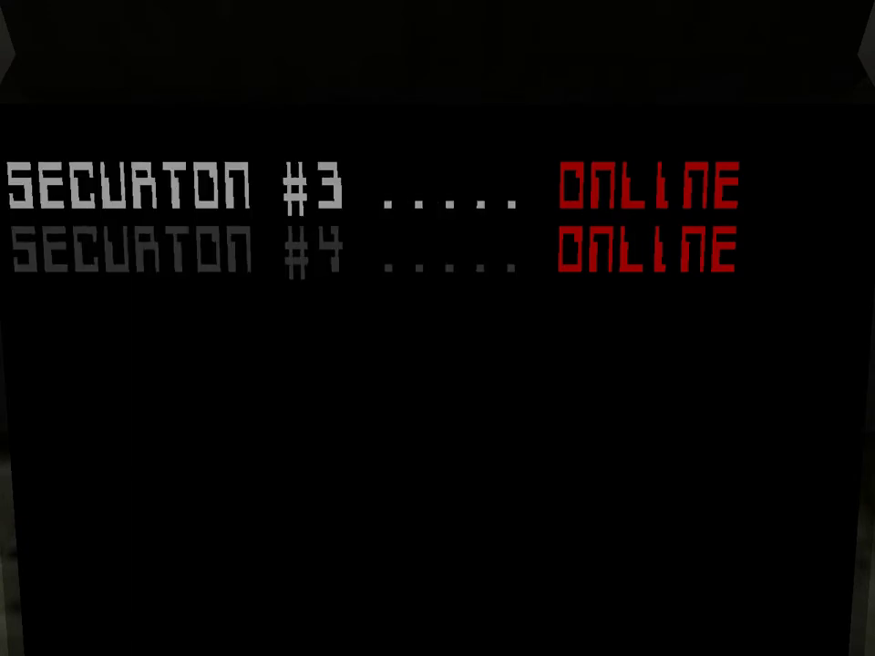
key("Escape")
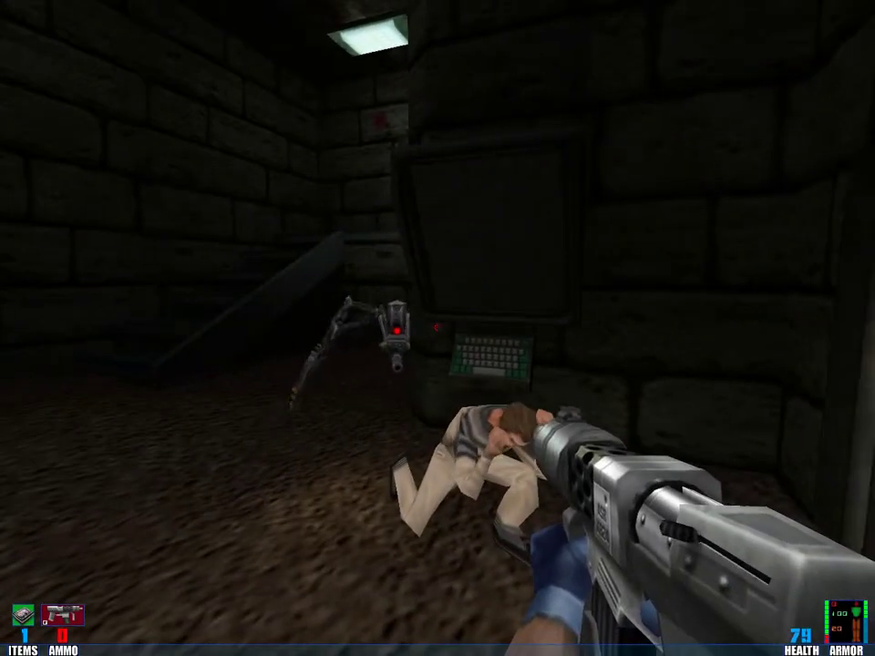
key("Up")
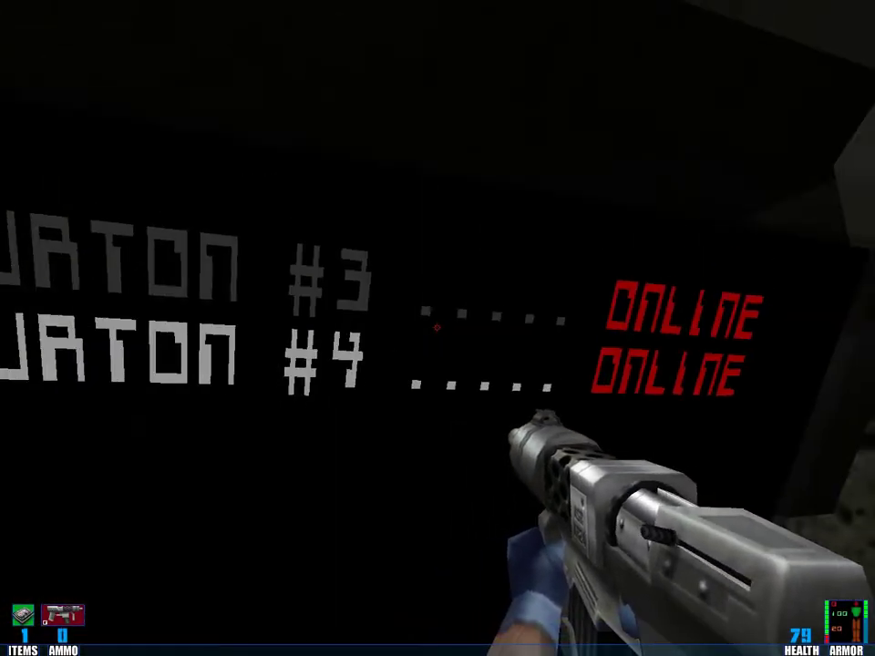
key("e")
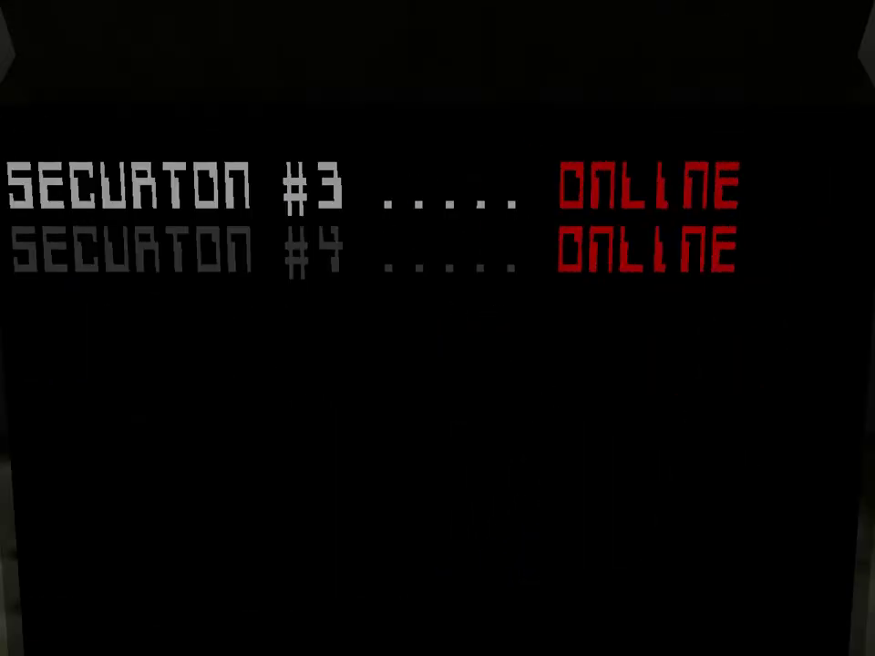
key("Escape")
key("Left")
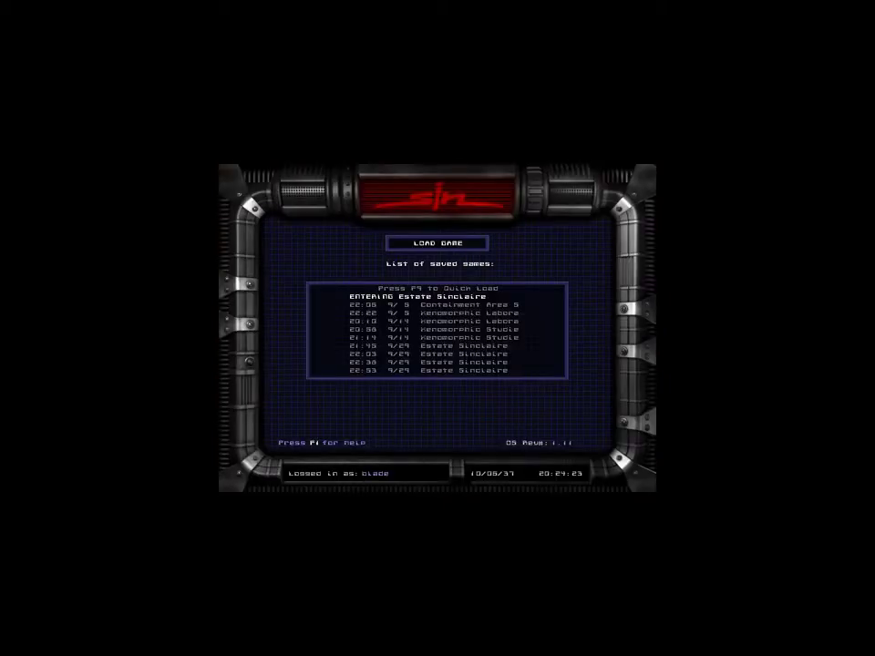
key("Escape")
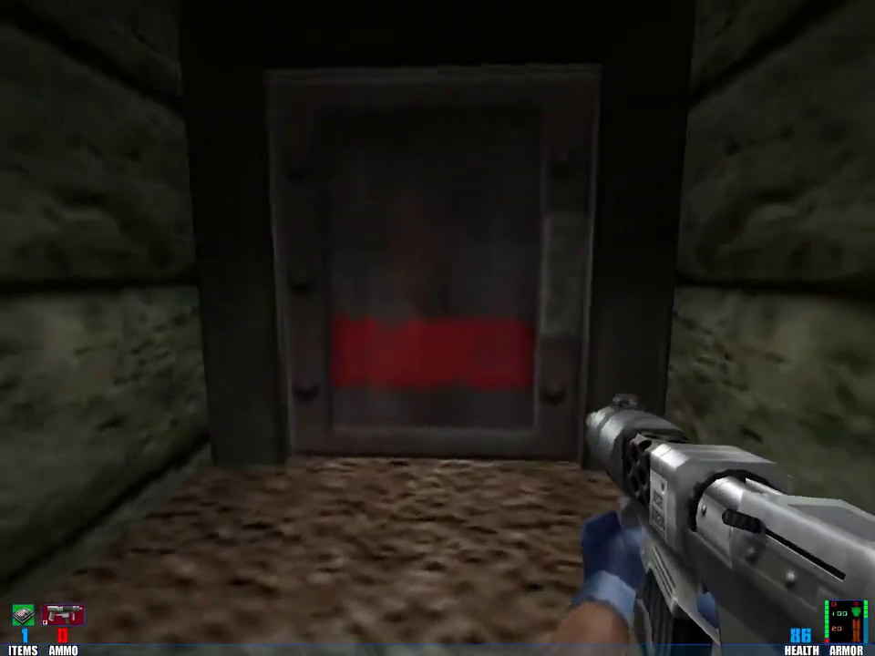
key("w")
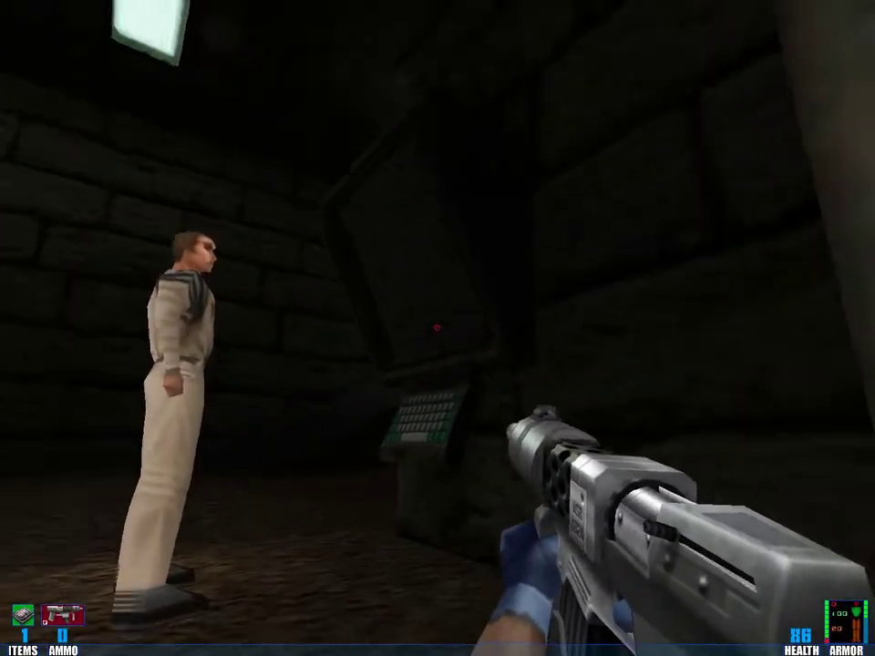
key("w")
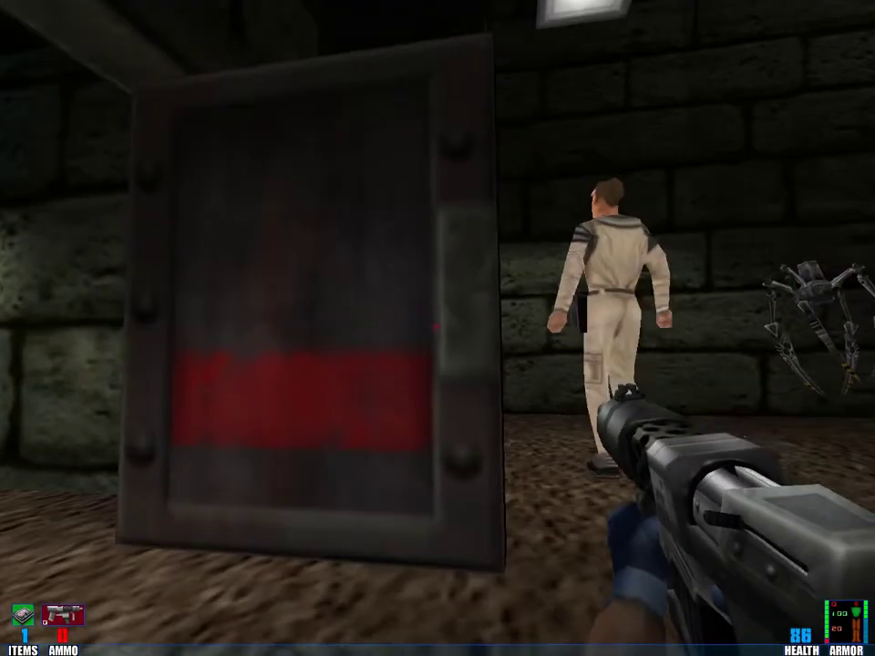
key("s")
key("a")
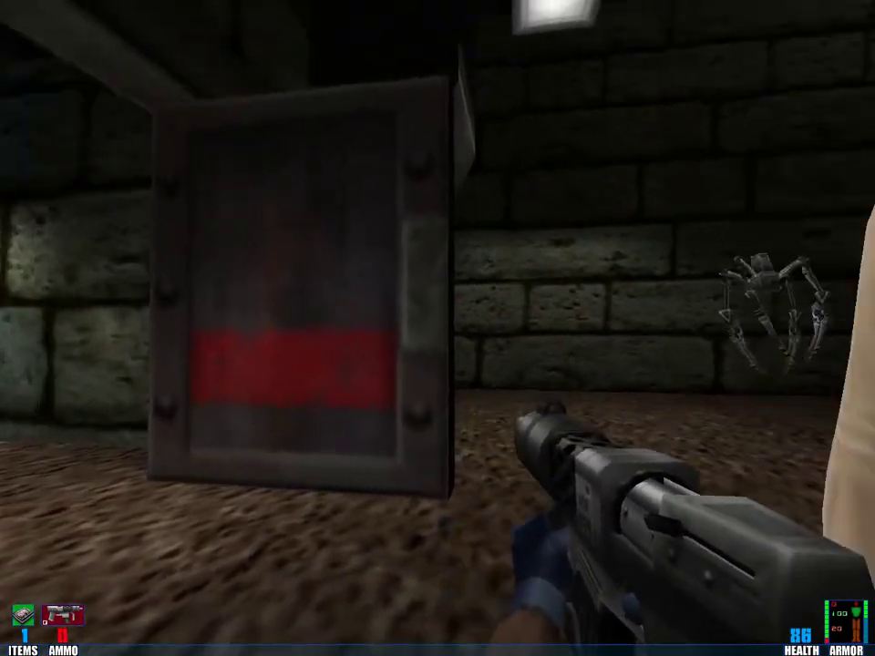
key("w")
key("e")
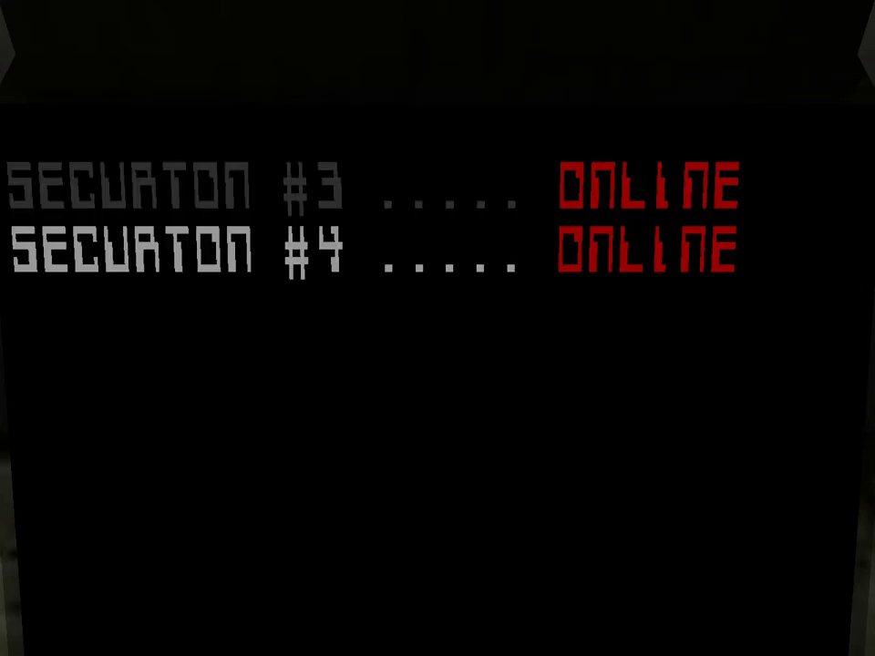
key("e")
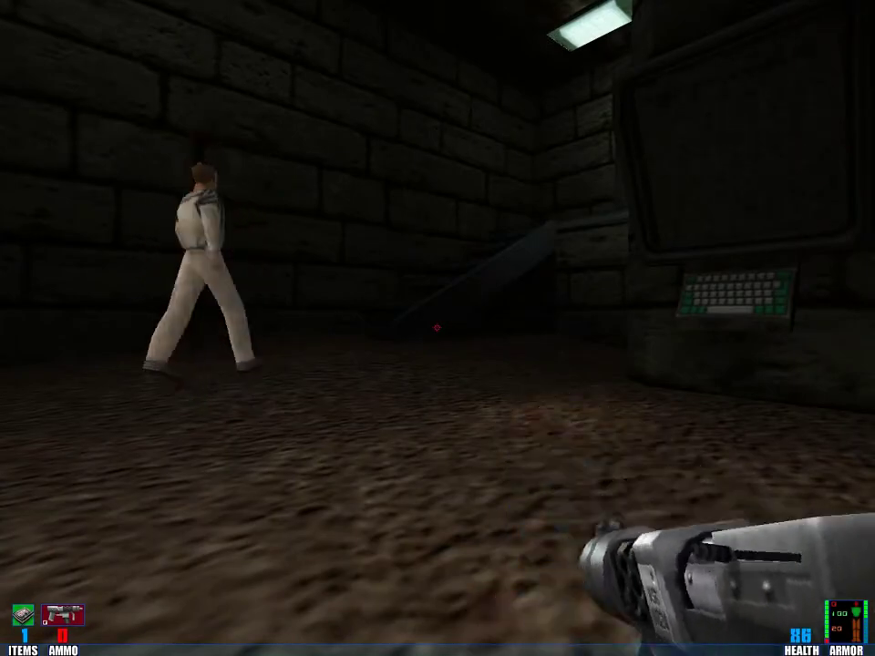
key("w")
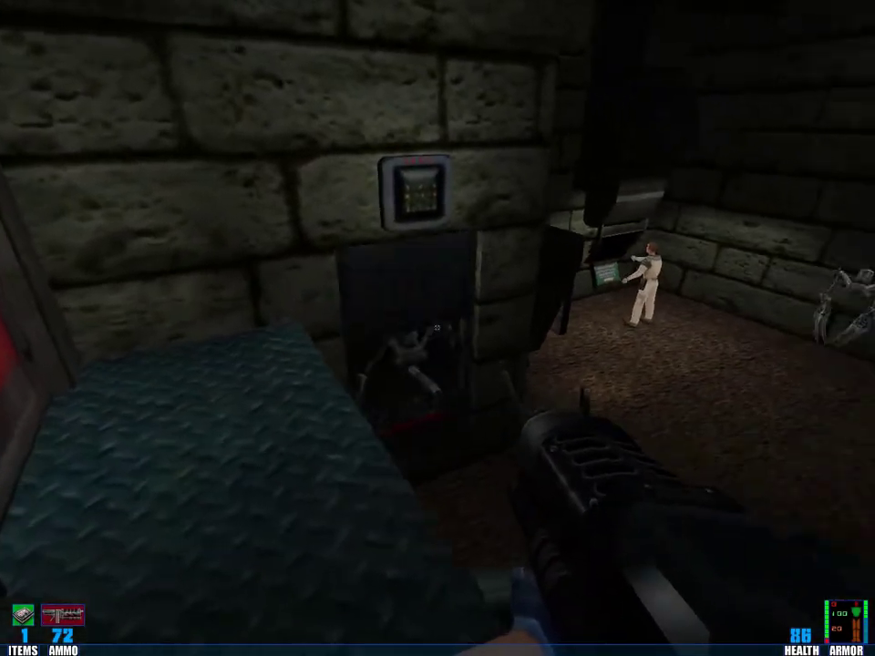
left_click(438, 328)
key("w")
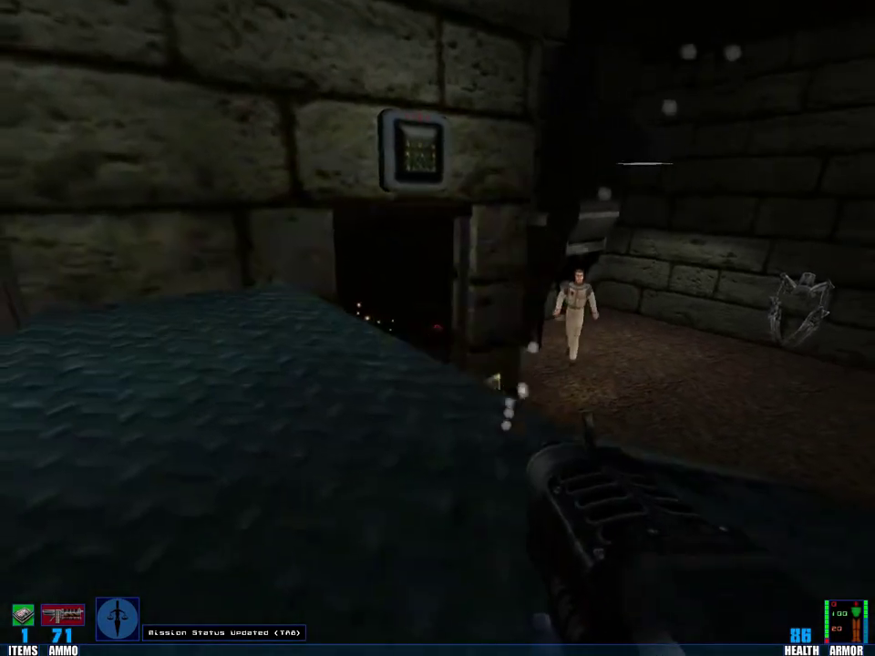
key("w")
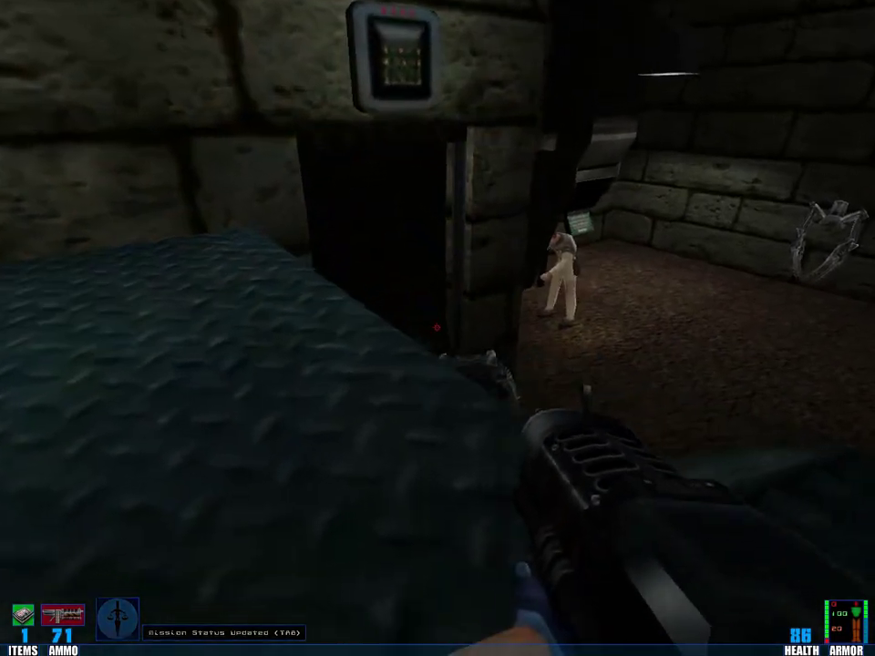
left_click(437, 328)
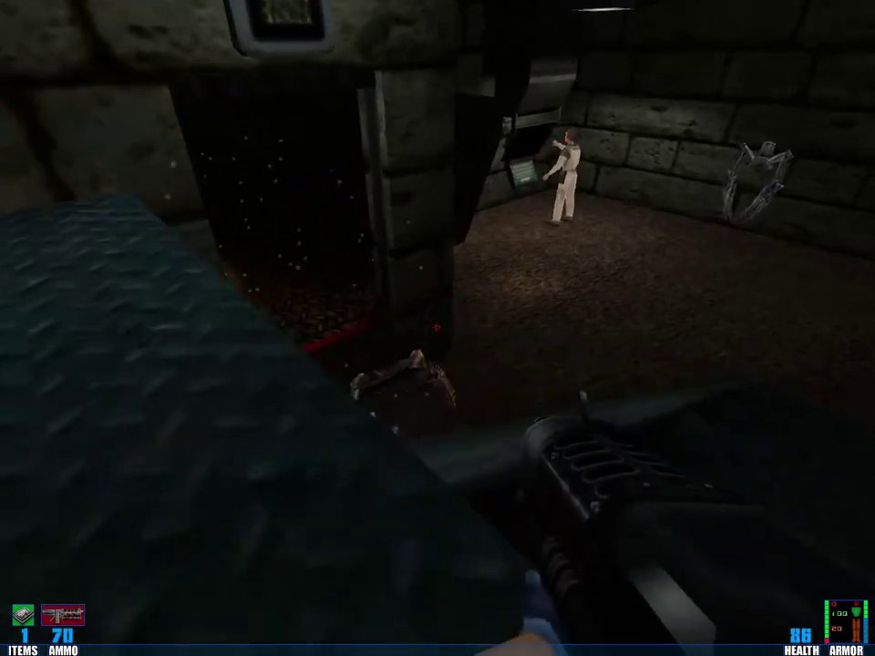
left_click(438, 328)
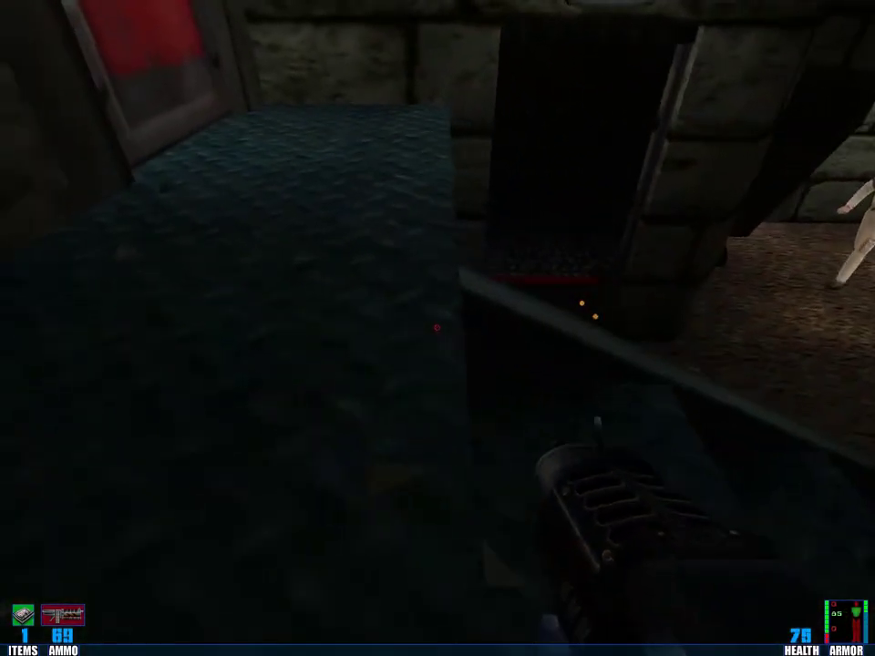
key("w")
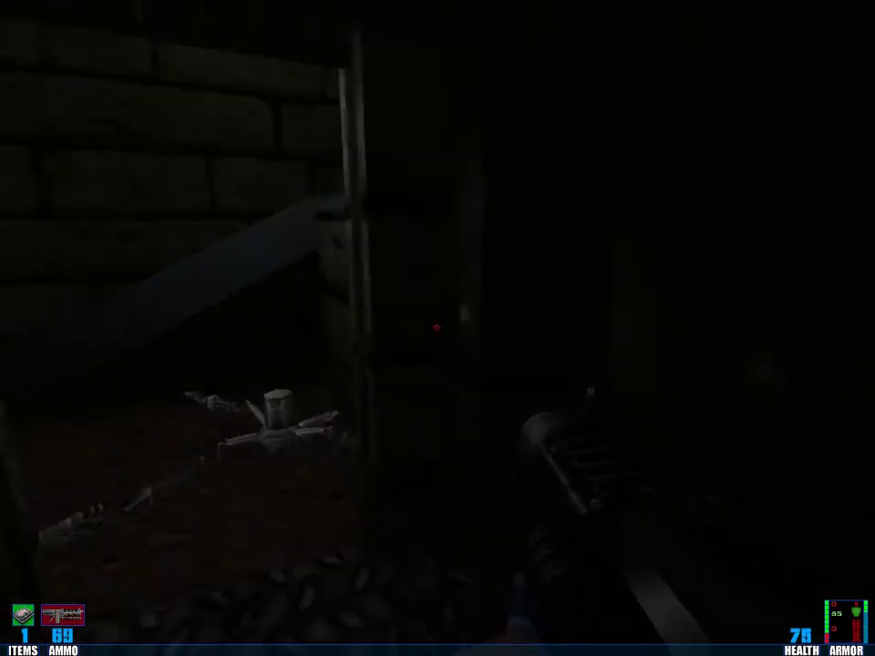
key("w")
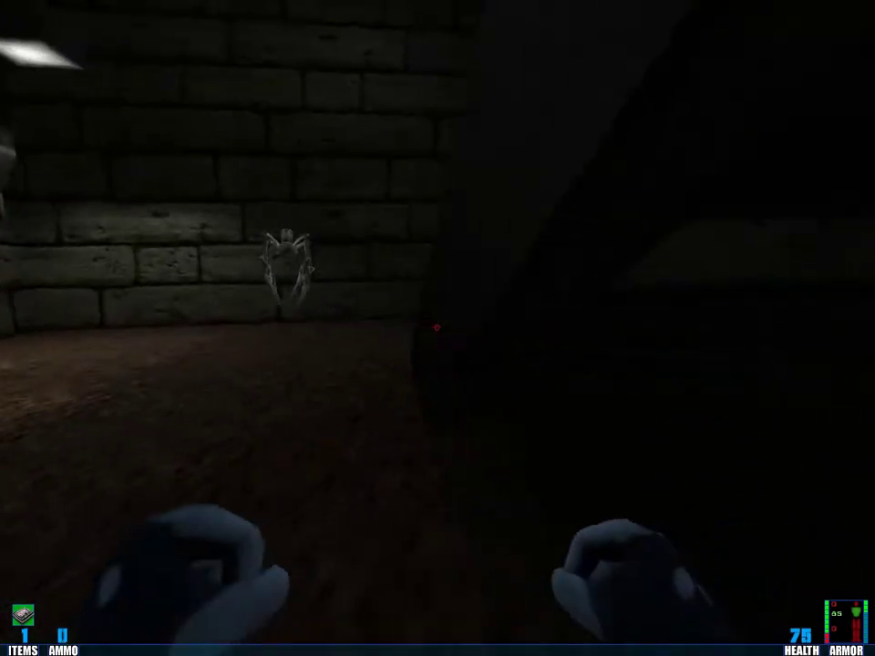
key("w")
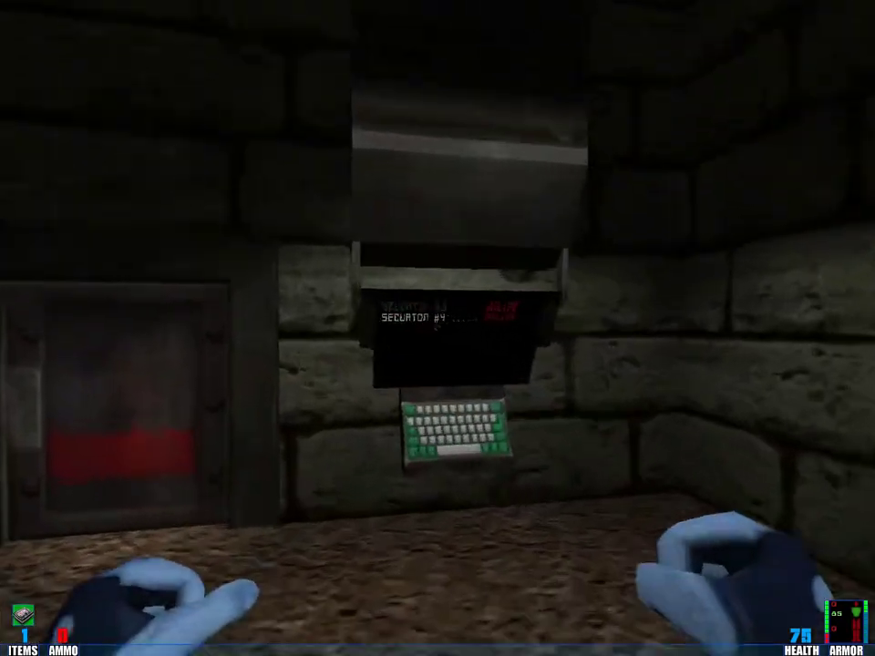
key("e")
key("e")
key("w")
key("w")
key("e")
key("w")
key("w")
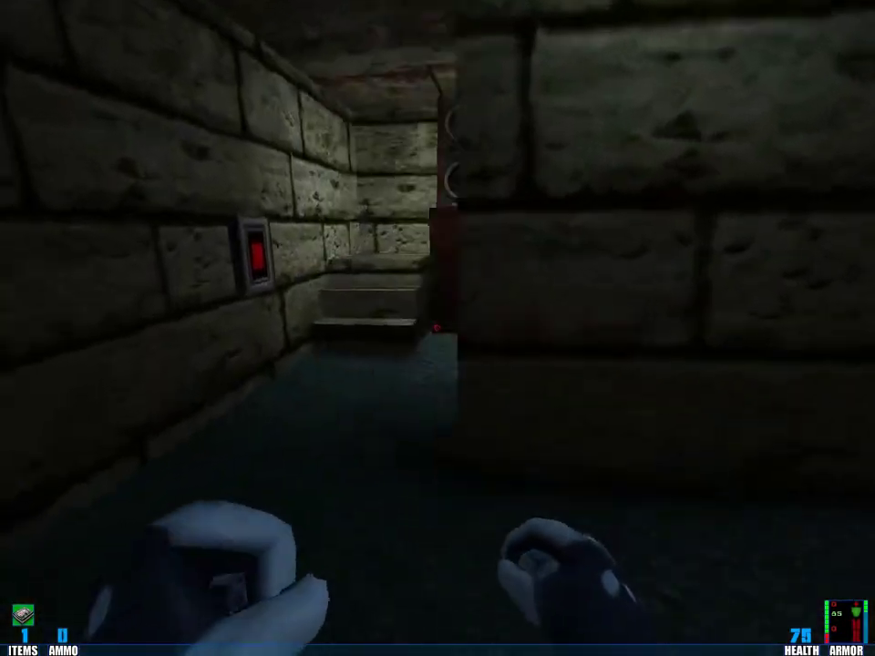
key("w")
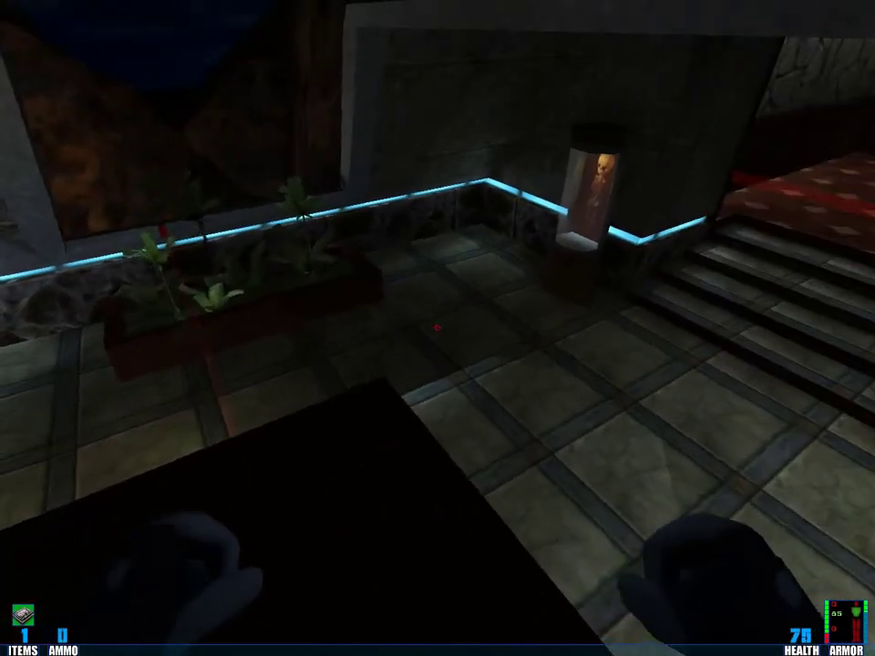
key("2")
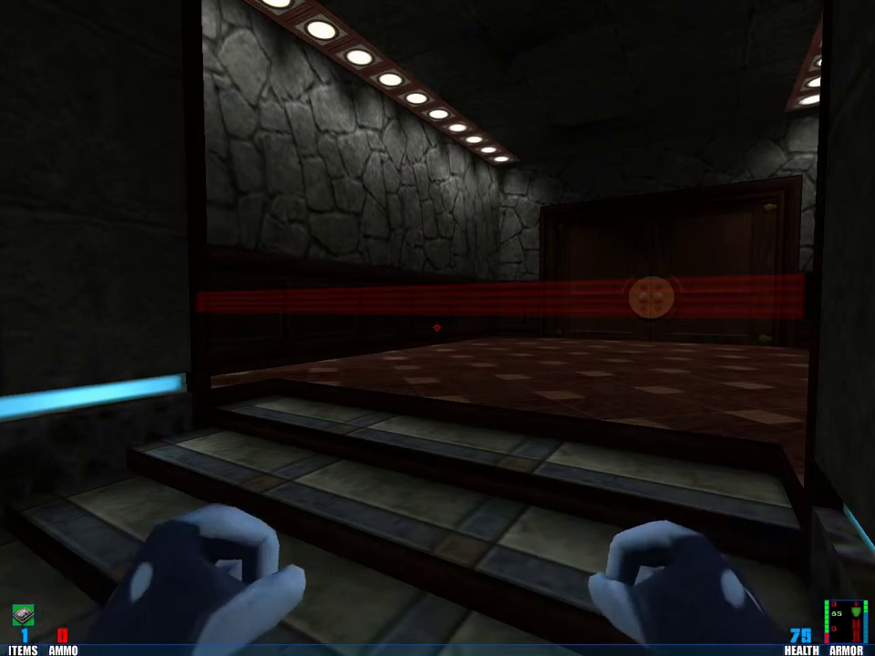
key("i")
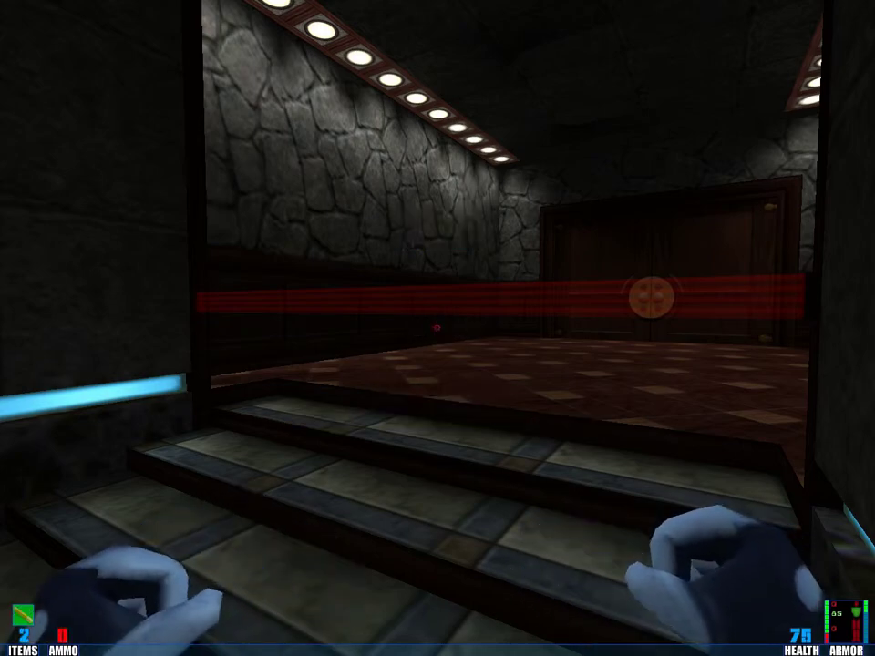
key("F5")
key("w")
scroll(438, 328, "down", 1)
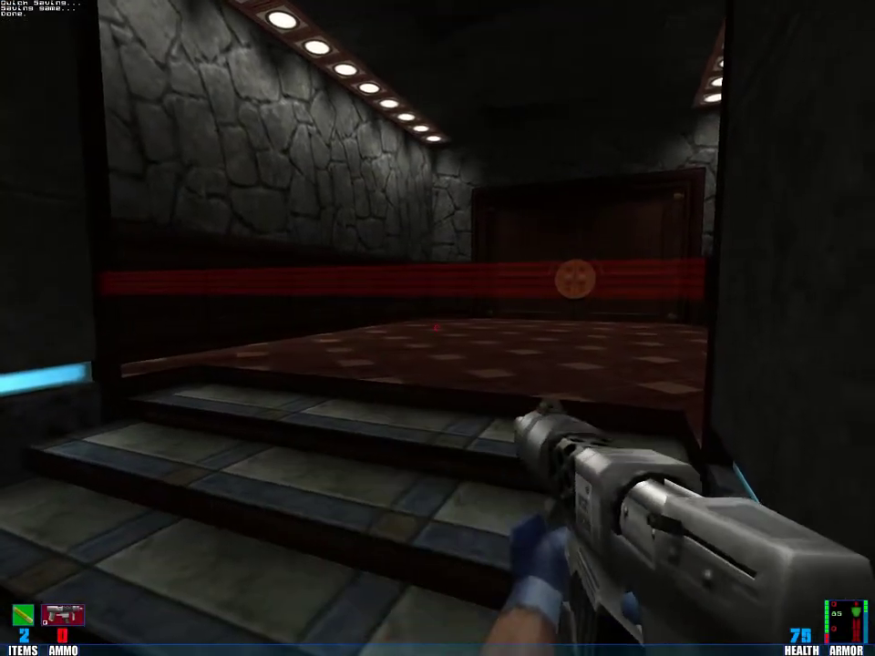
scroll(437, 328, "down", 1)
key("w")
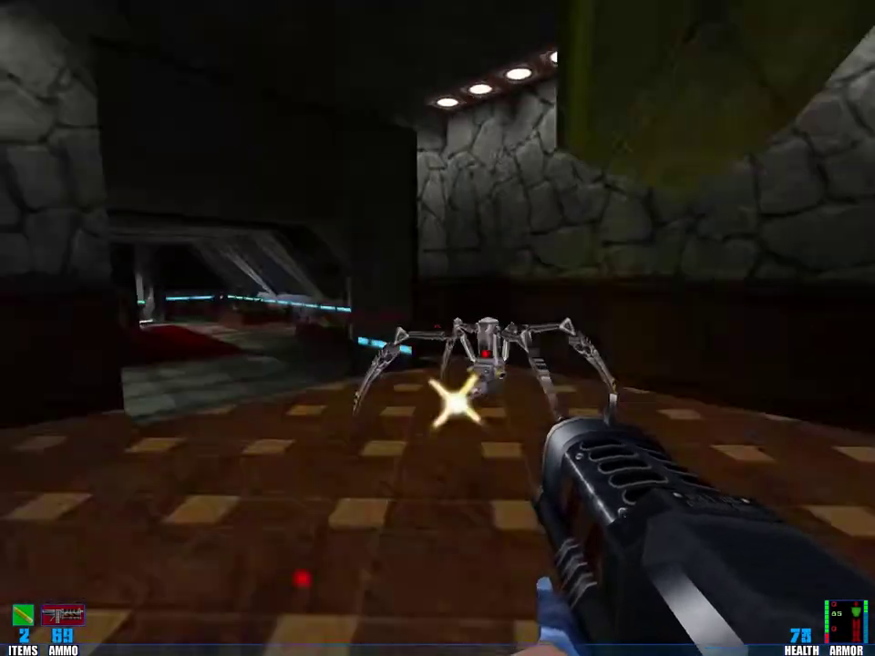
left_click(437, 328)
key("s")
left_click(438, 328)
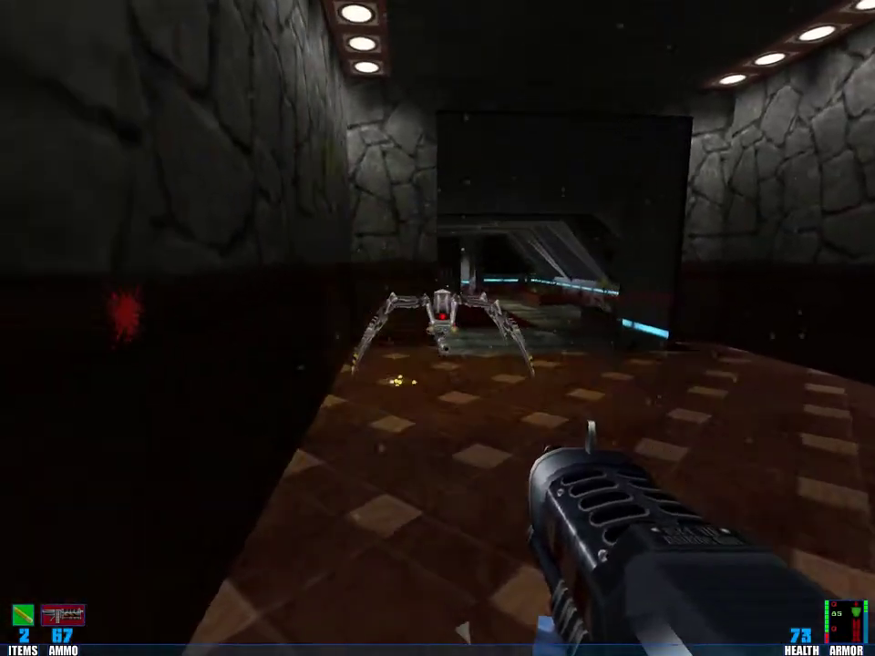
left_click(437, 328)
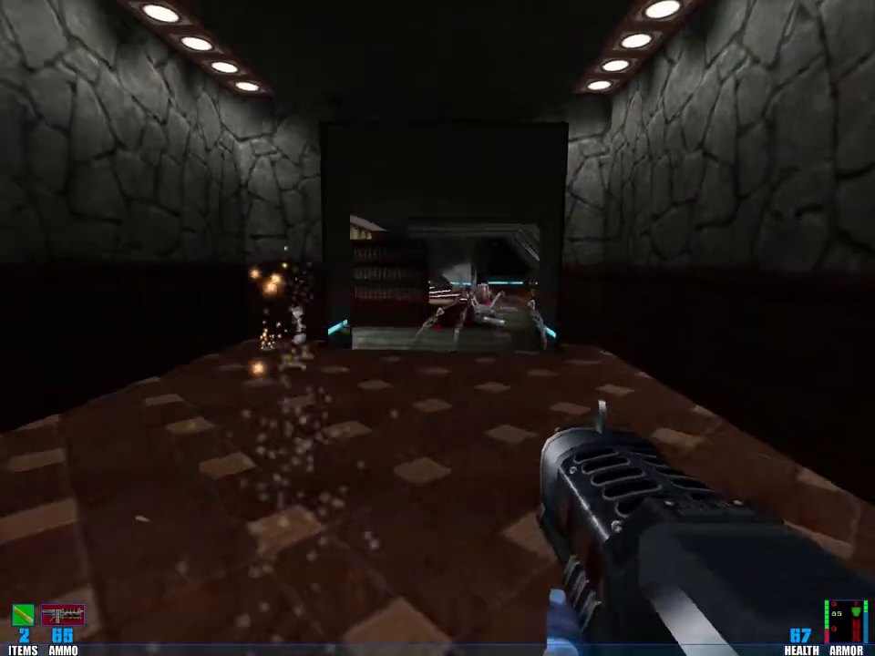
left_click(437, 328)
left_click(438, 329)
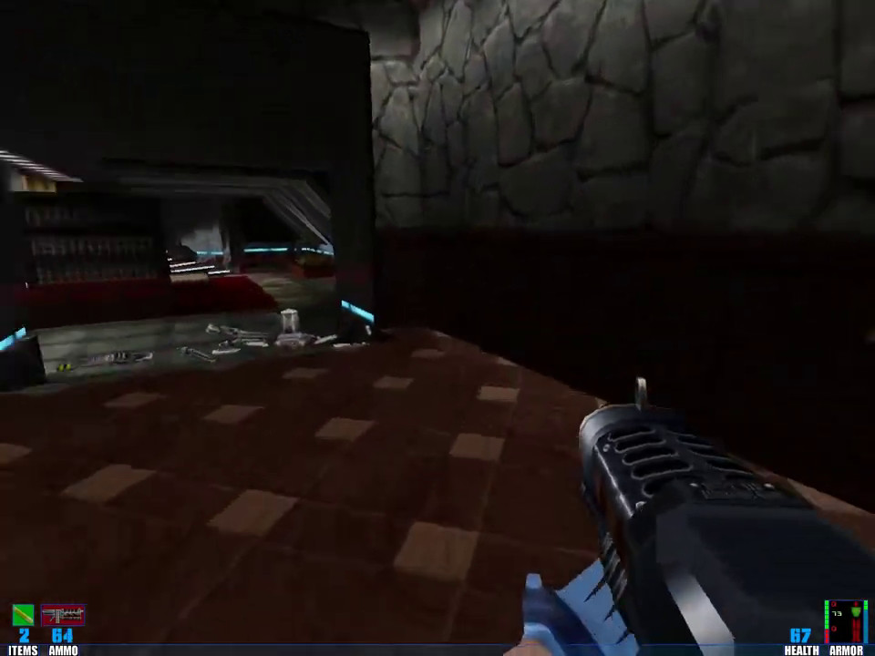
scroll(438, 329, "down", 1)
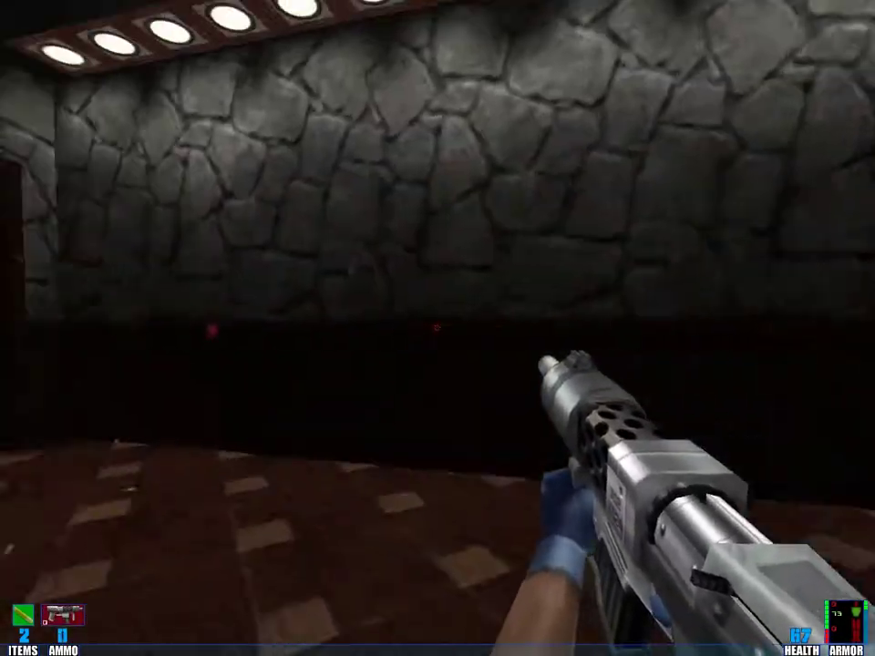
key("w")
key("s")
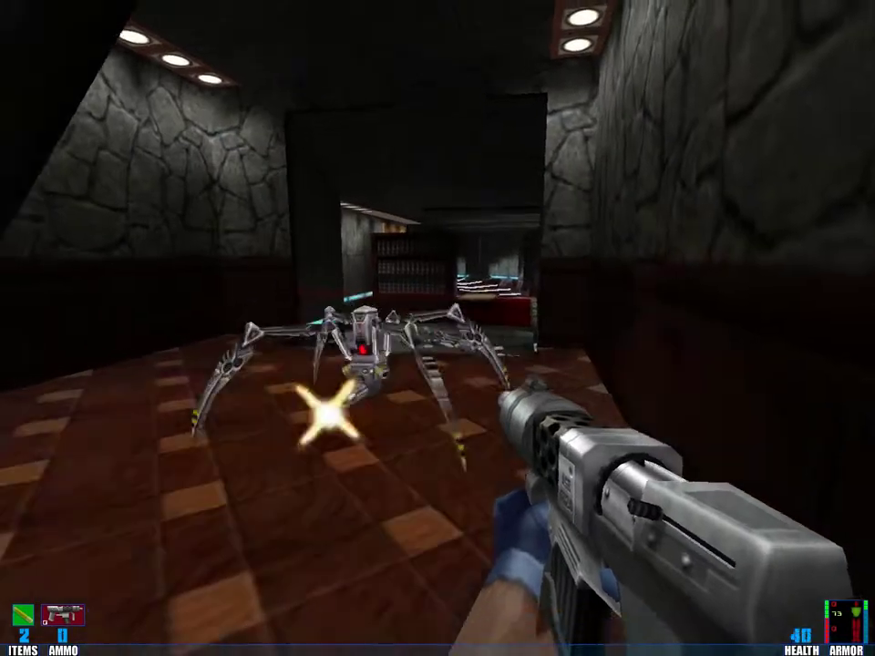
key("5")
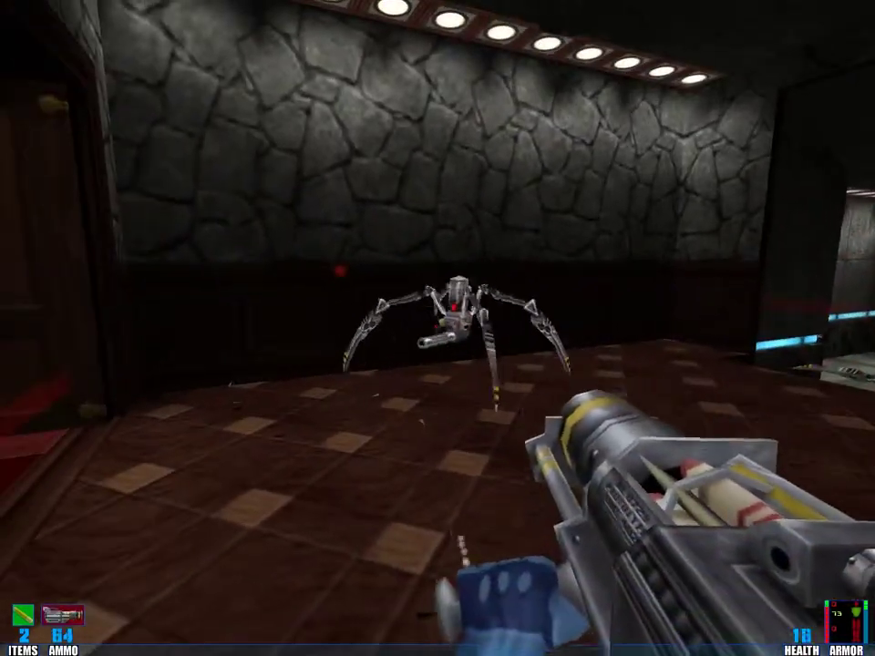
left_click(438, 328)
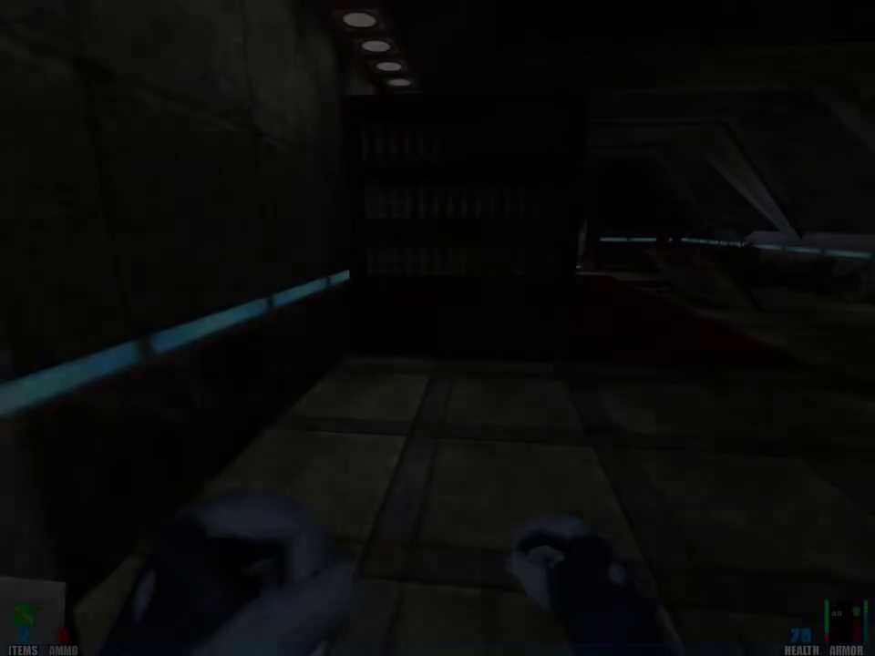
key("w")
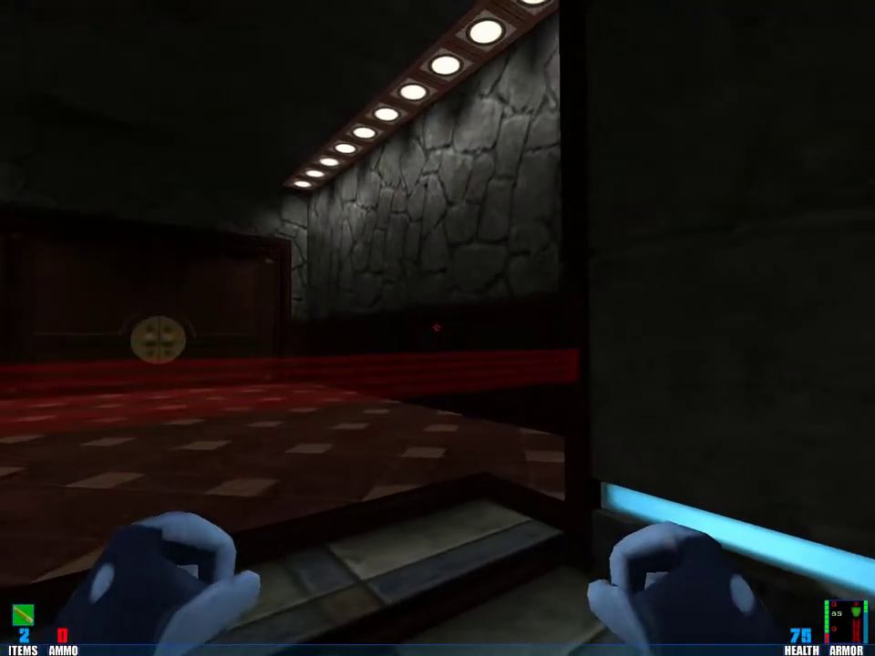
key("w")
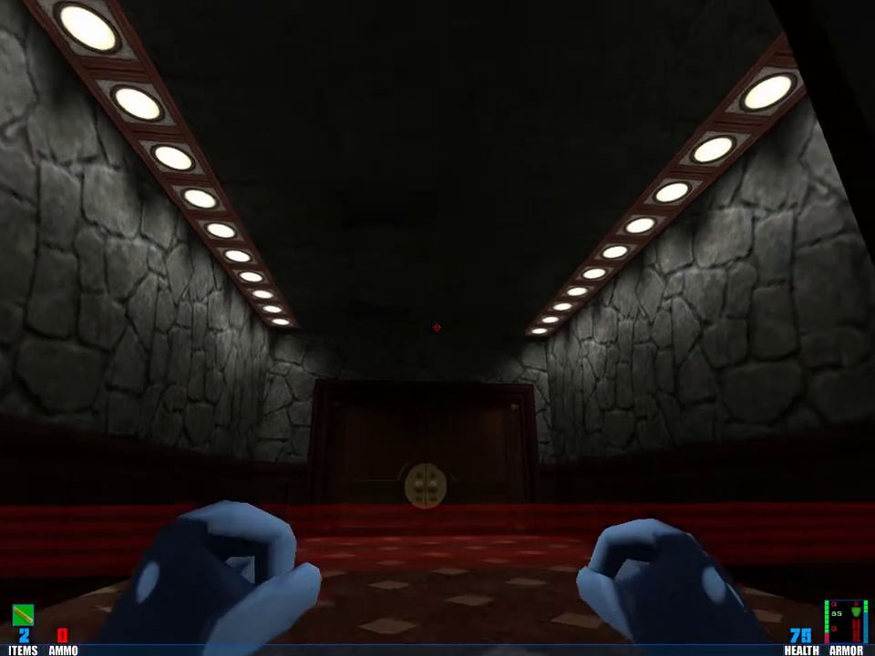
scroll(438, 328, "up", 1)
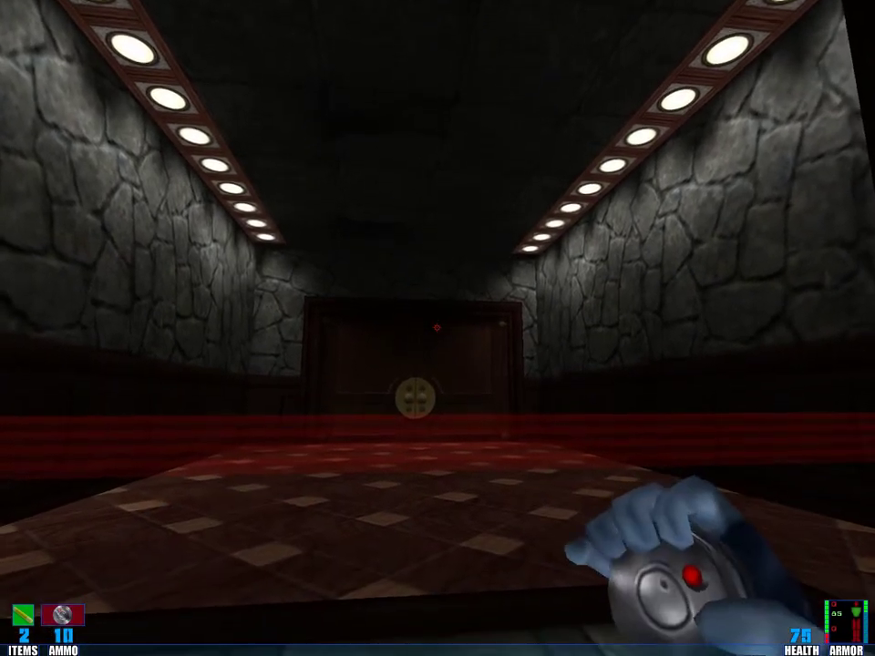
scroll(438, 328, "up", 1)
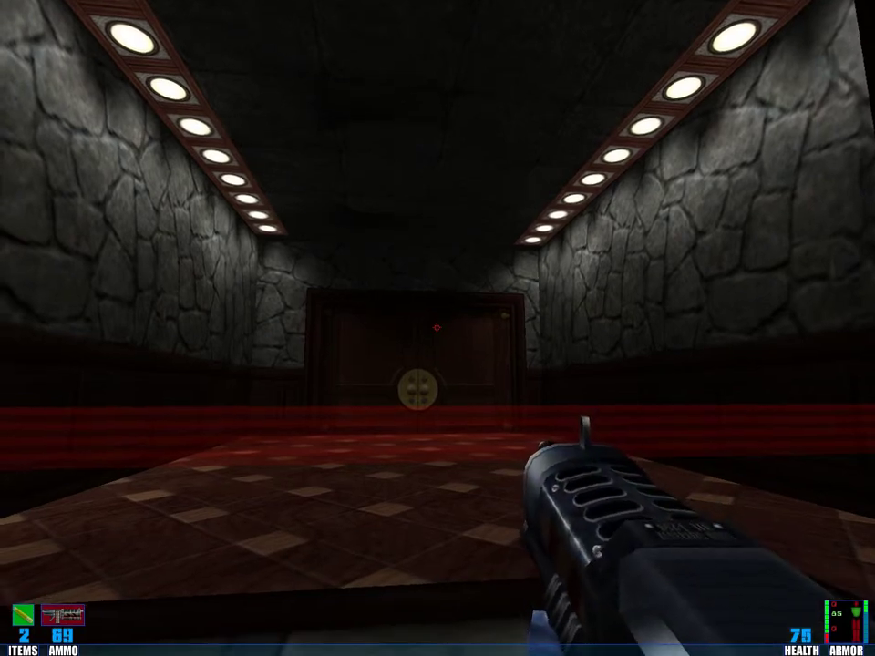
scroll(438, 328, "up", 1)
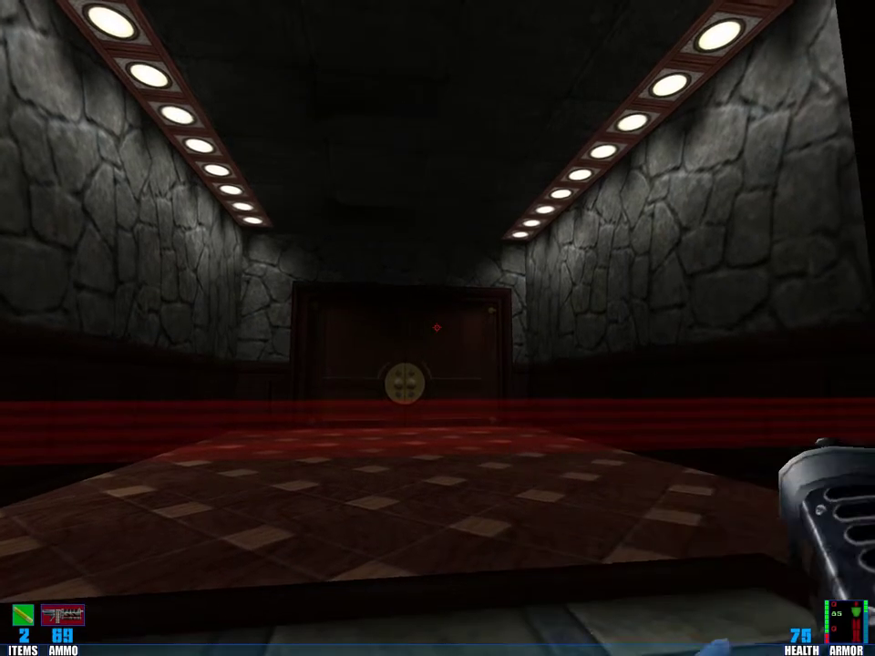
scroll(437, 328, "up", 1)
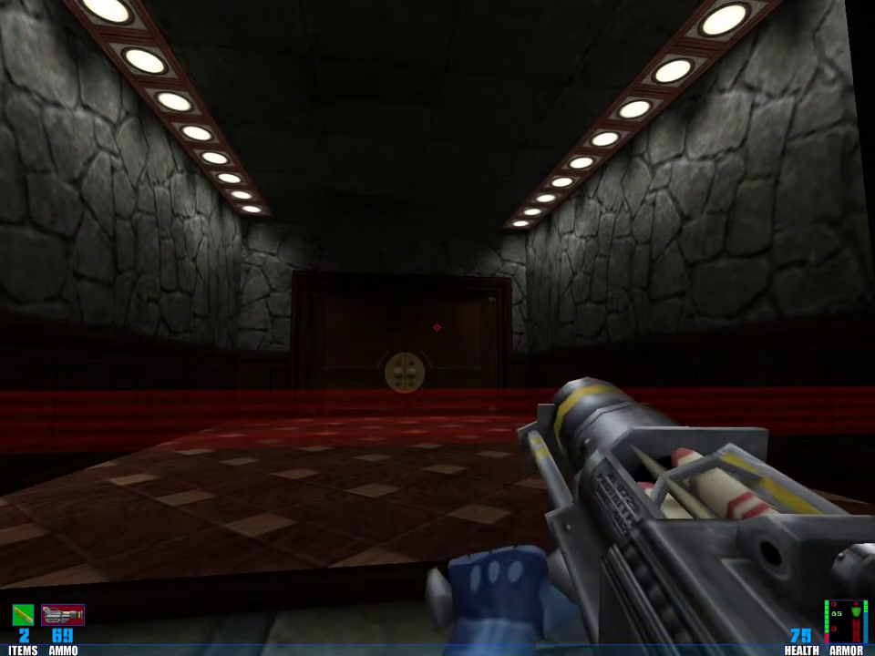
key("w")
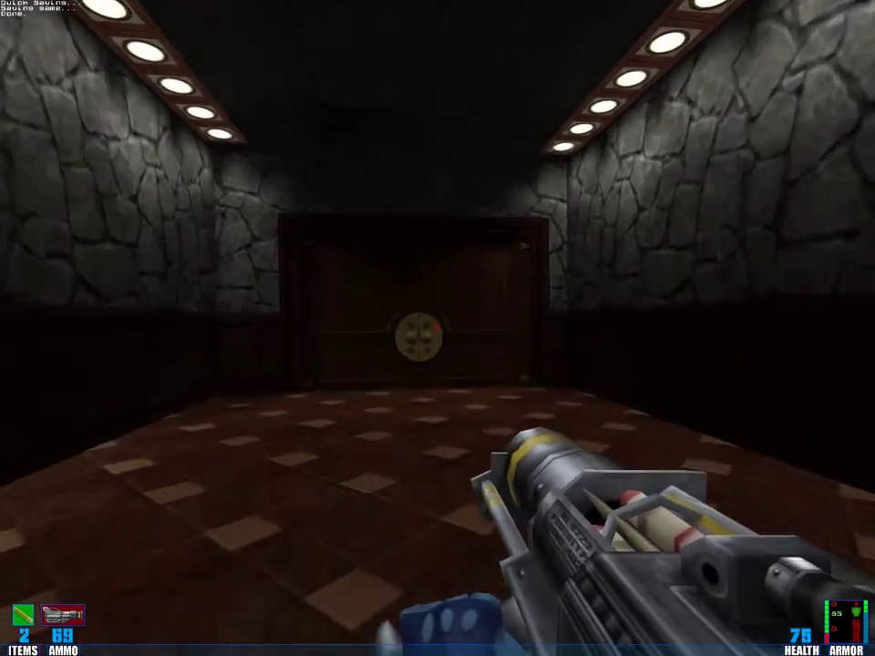
key("w")
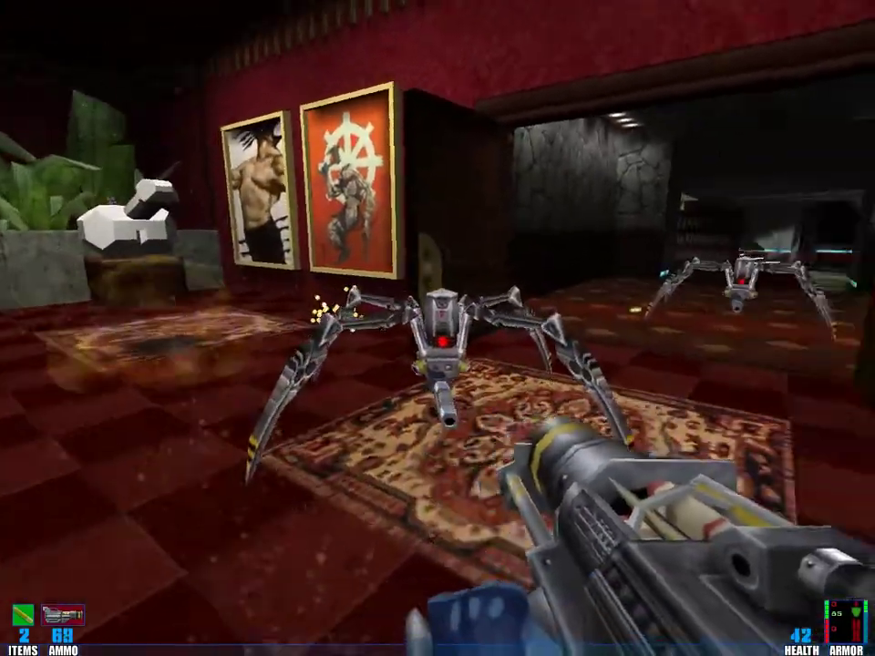
left_click(436, 326)
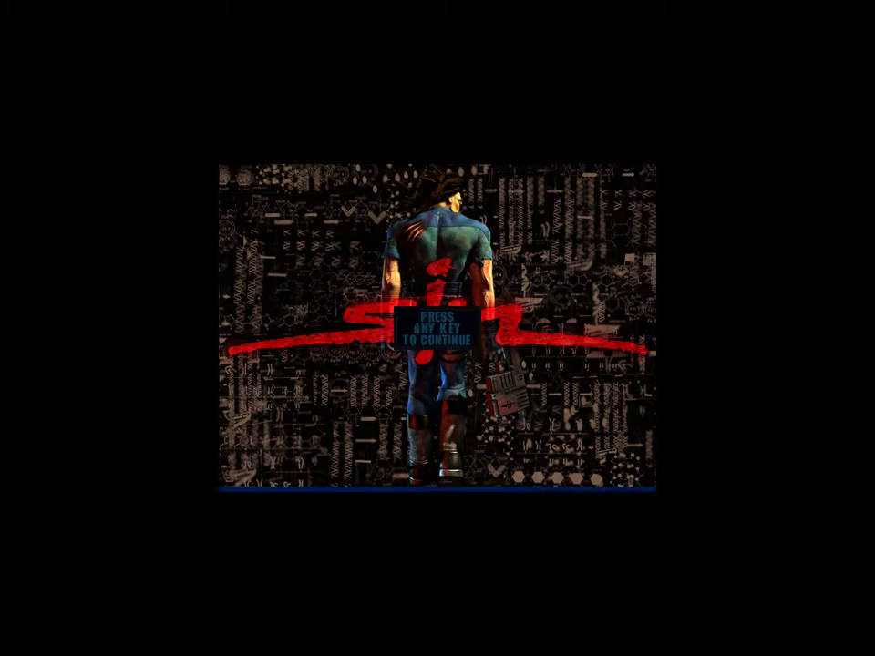
key("space")
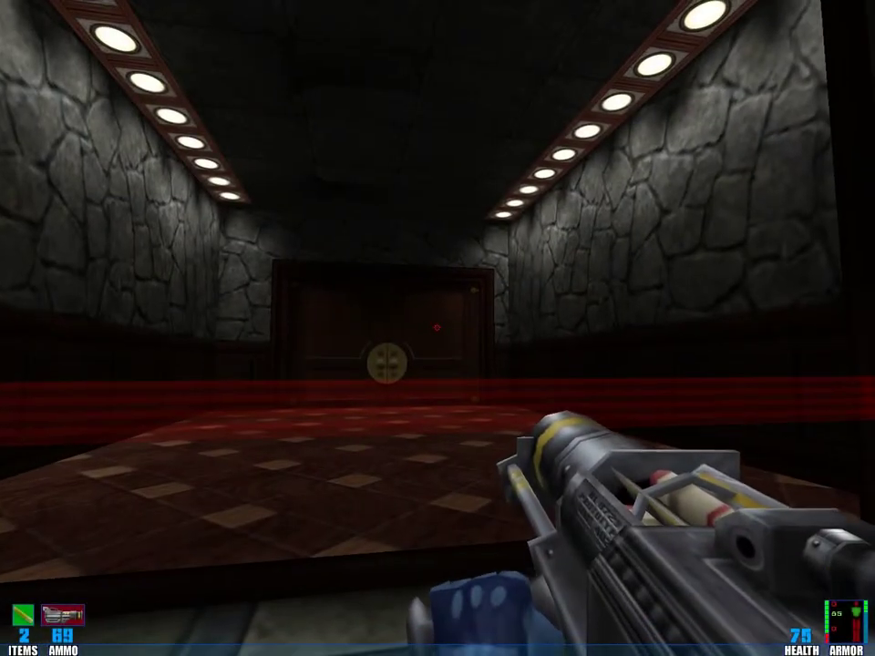
key("w")
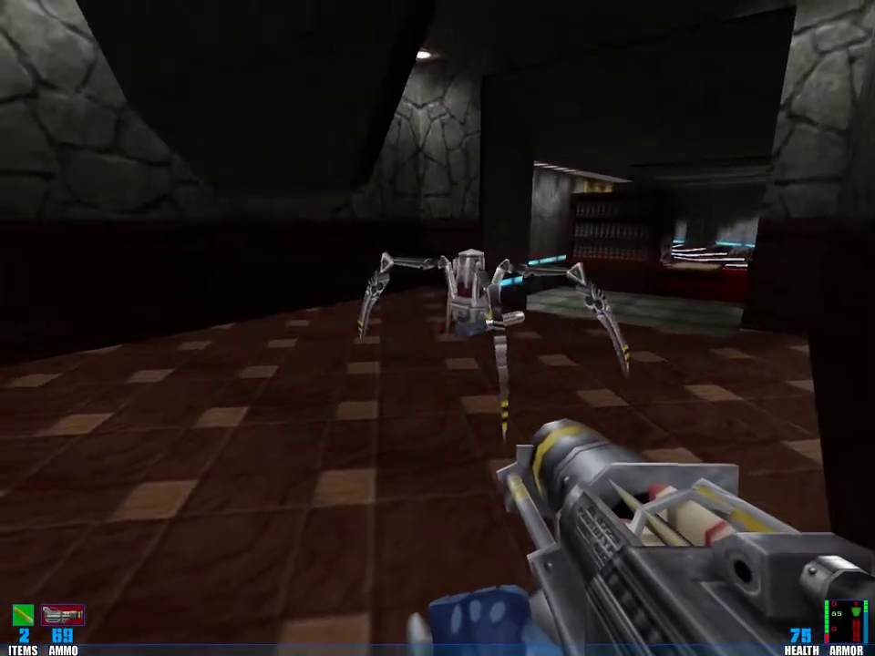
left_click(437, 328)
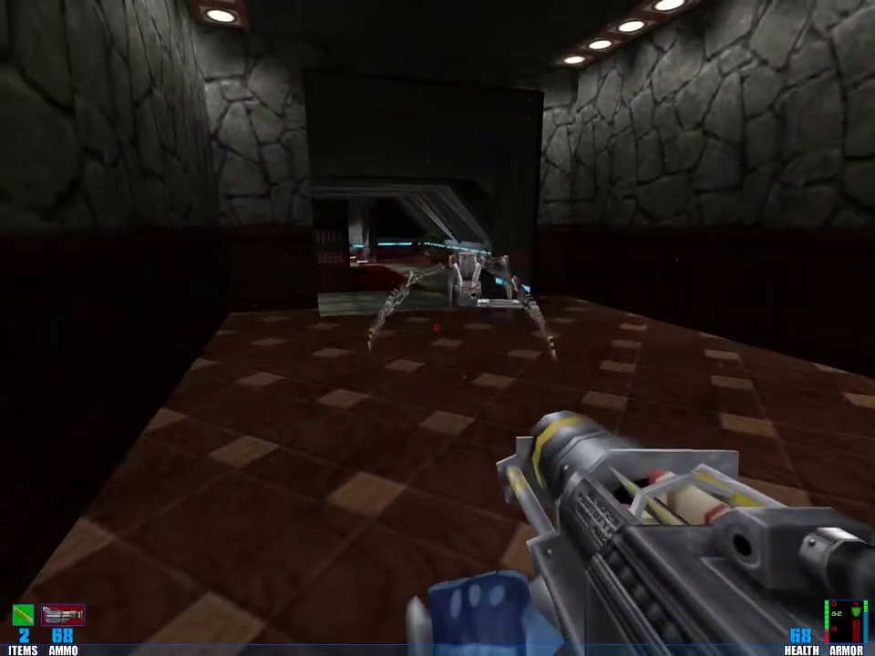
left_click(437, 328)
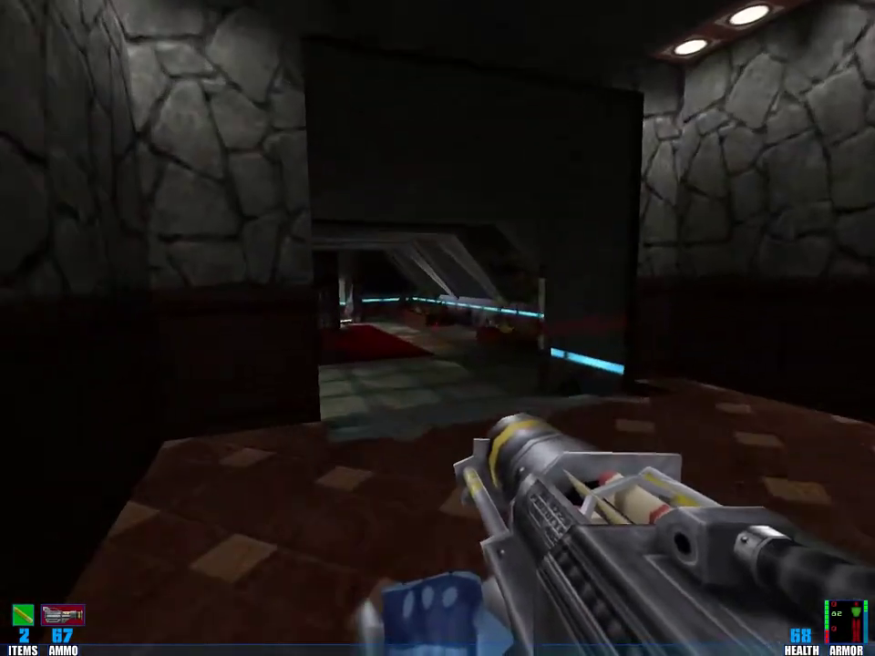
key("w")
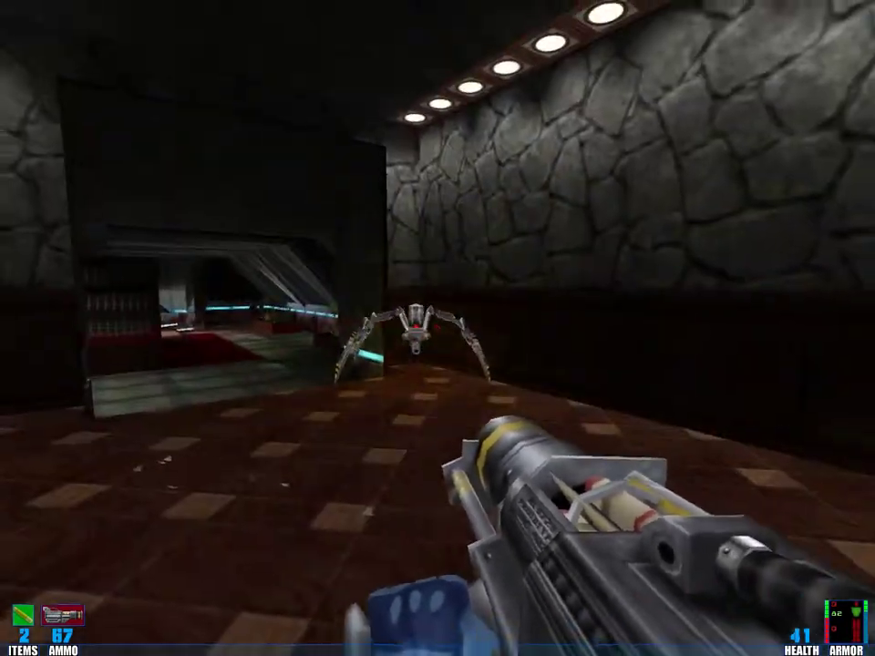
left_click(437, 329)
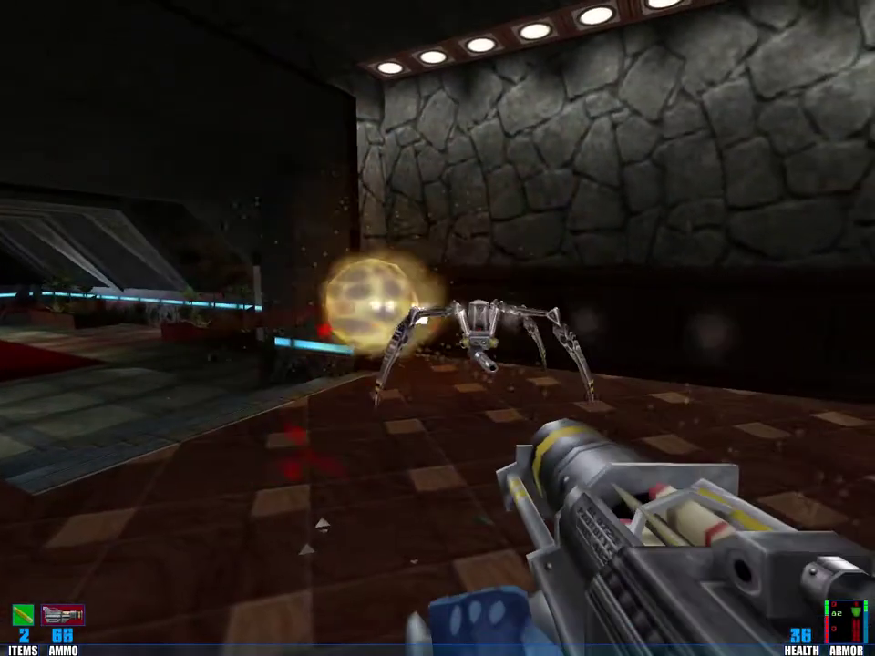
left_click(437, 328)
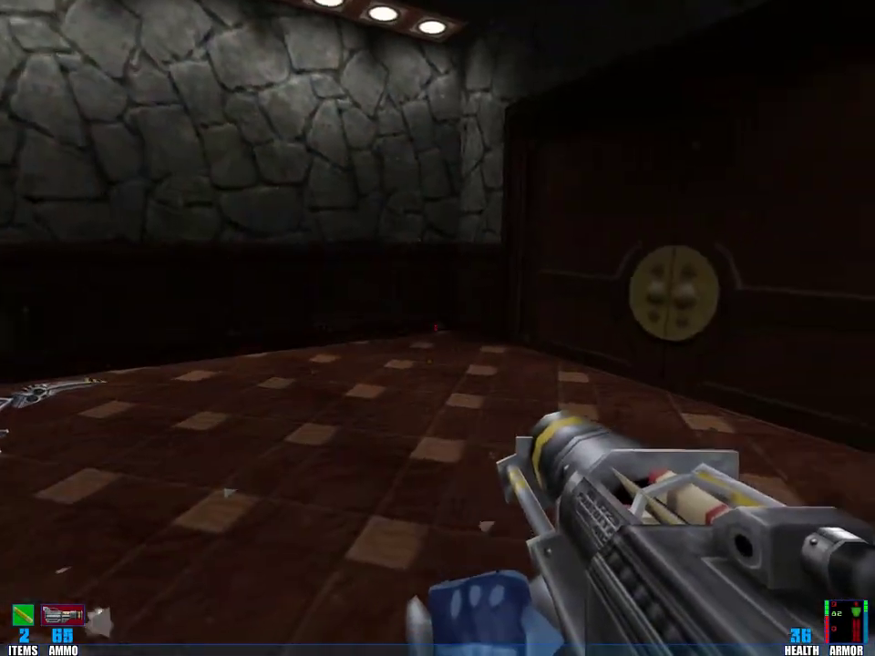
key("w")
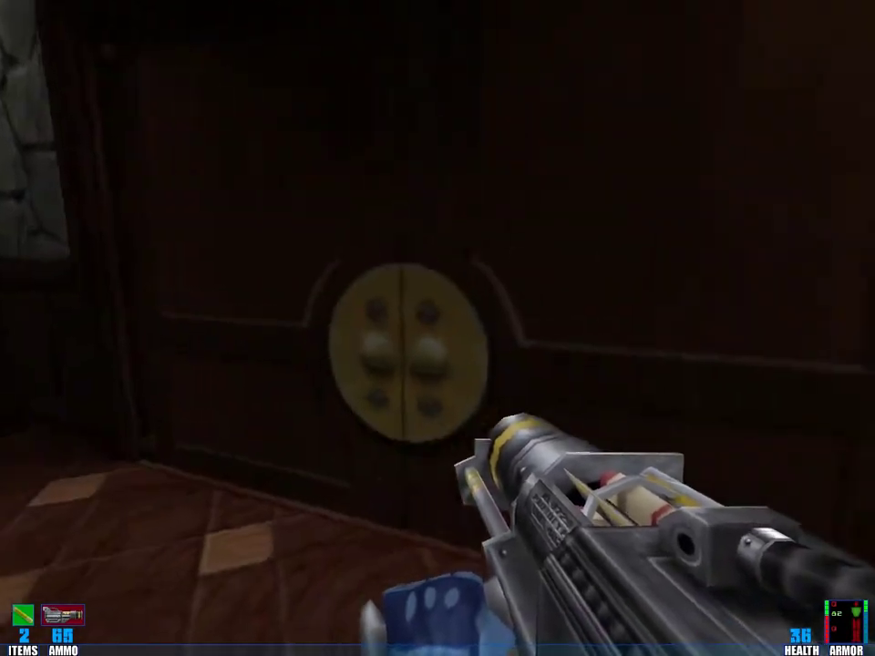
key("w")
key("w")
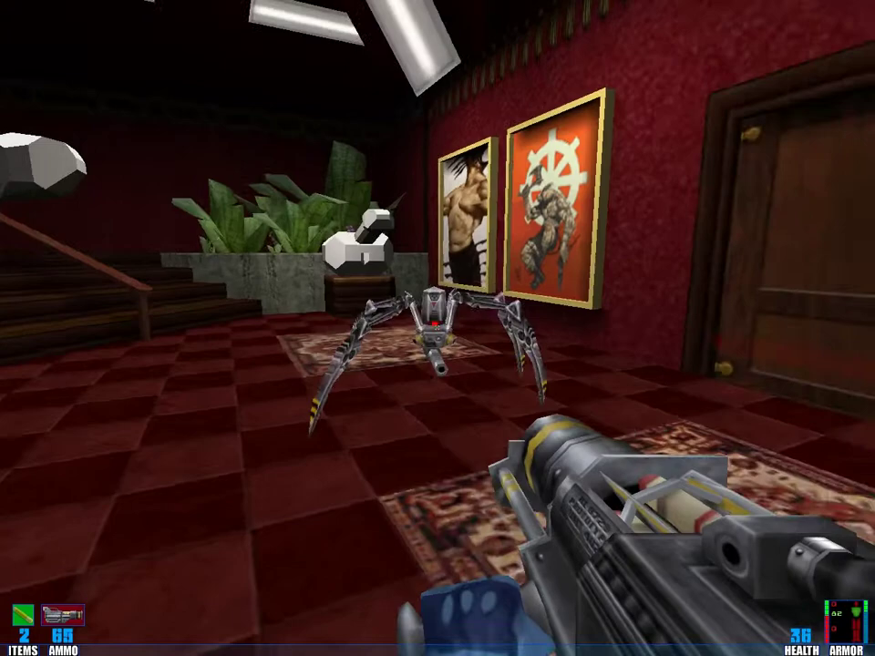
left_click(438, 328)
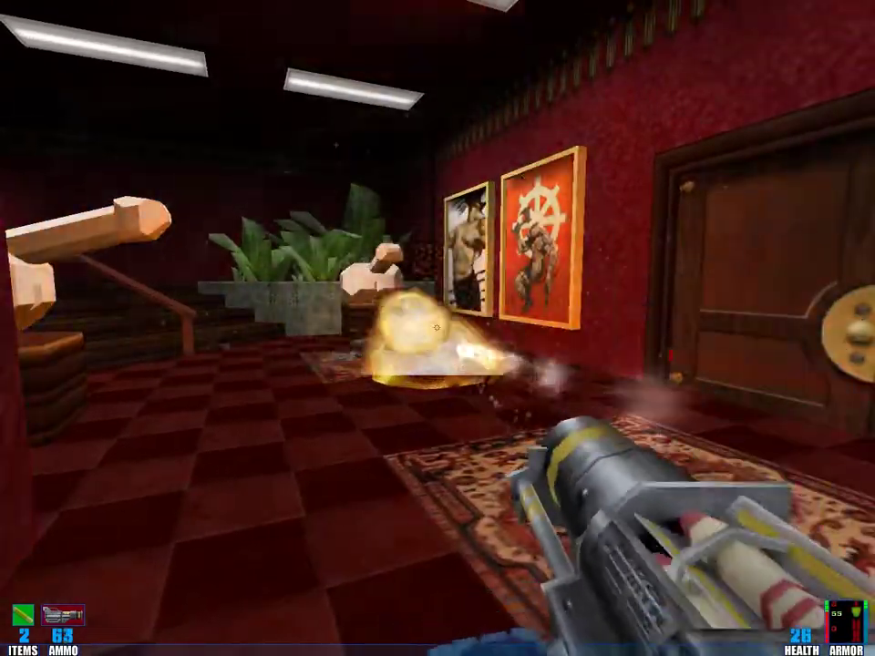
key("w")
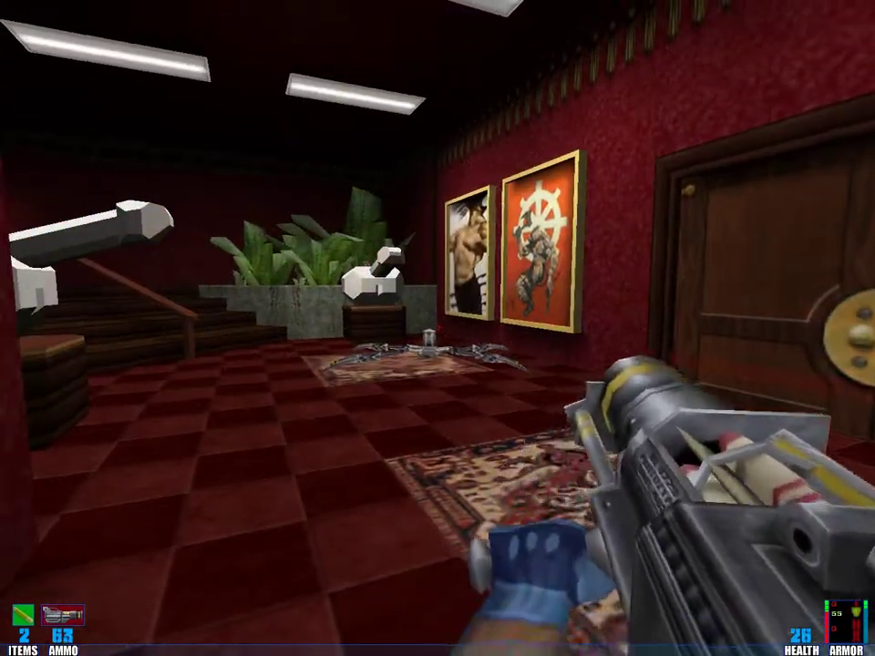
key("1")
key("w")
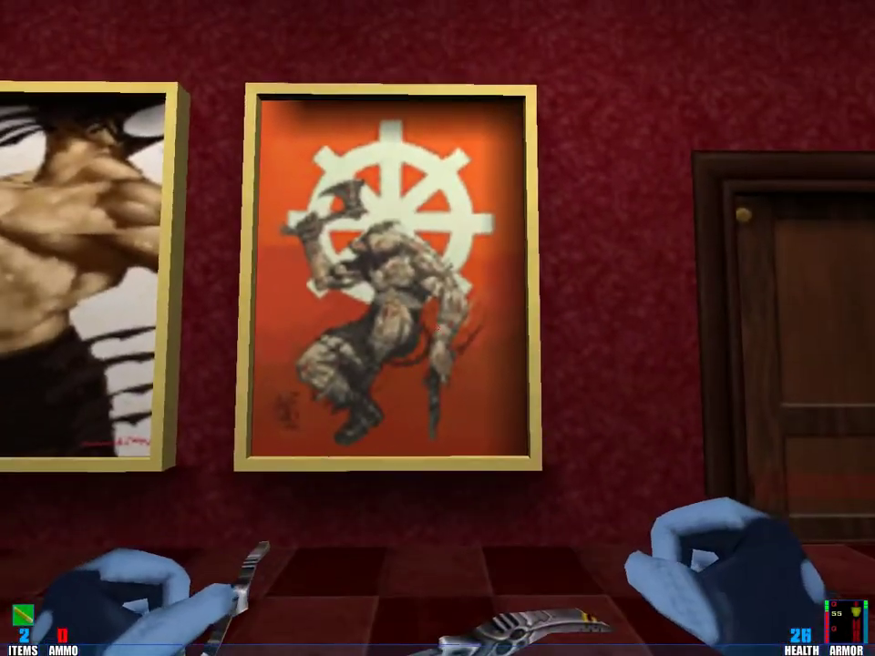
key("w")
key("w")
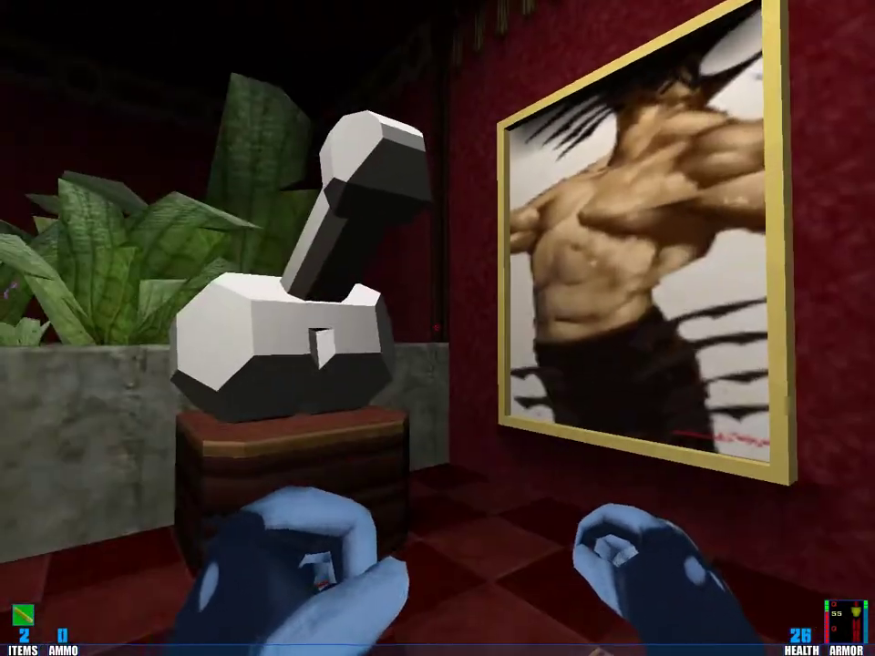
key("Right")
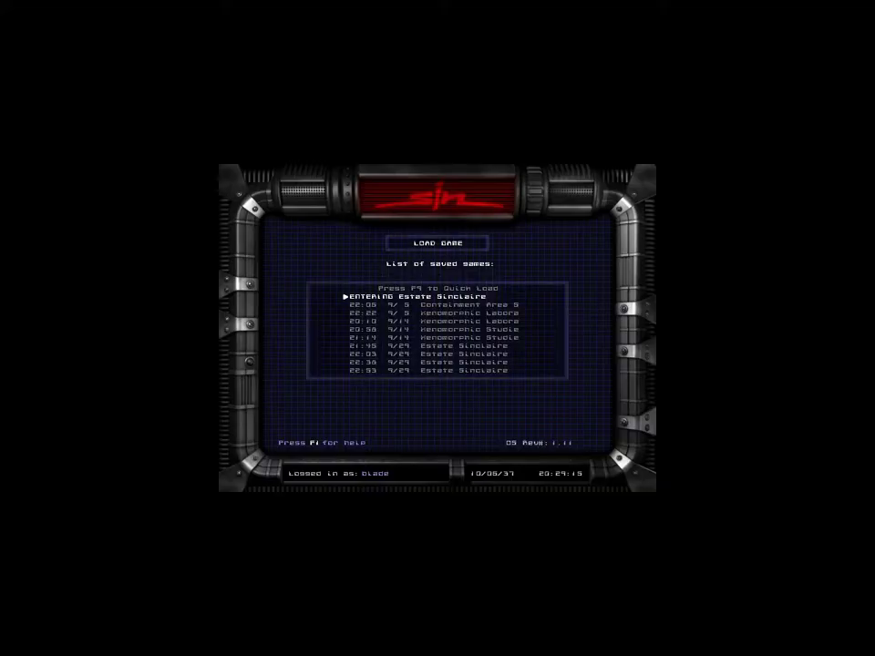
key("Return")
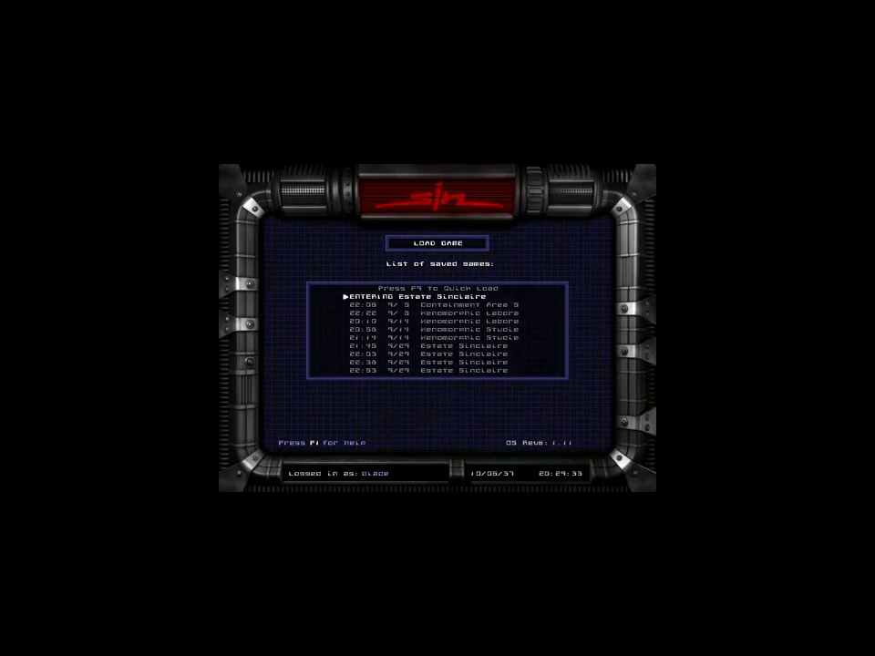
key("Return")
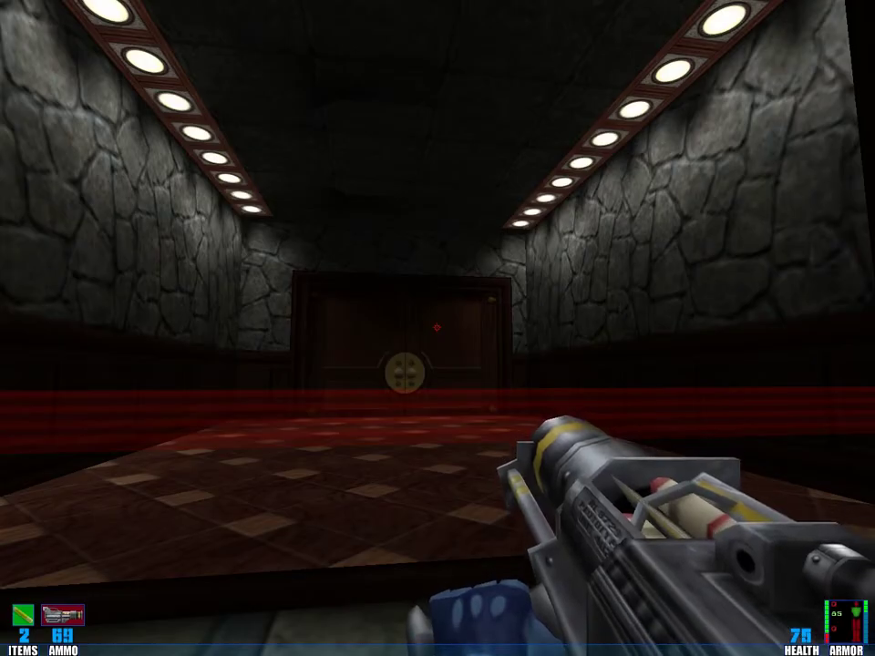